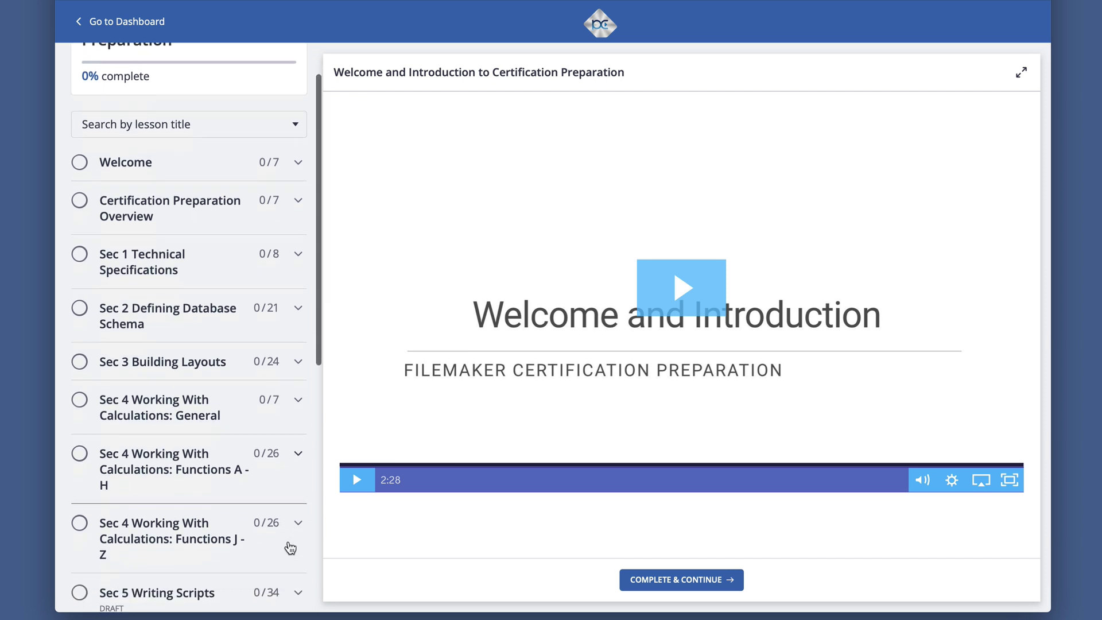
Step: Read through the Go to Related Record help page in Safari, then minimize the window
scroll(289, 547, down, 2)
scroll(289, 548, down, 4)
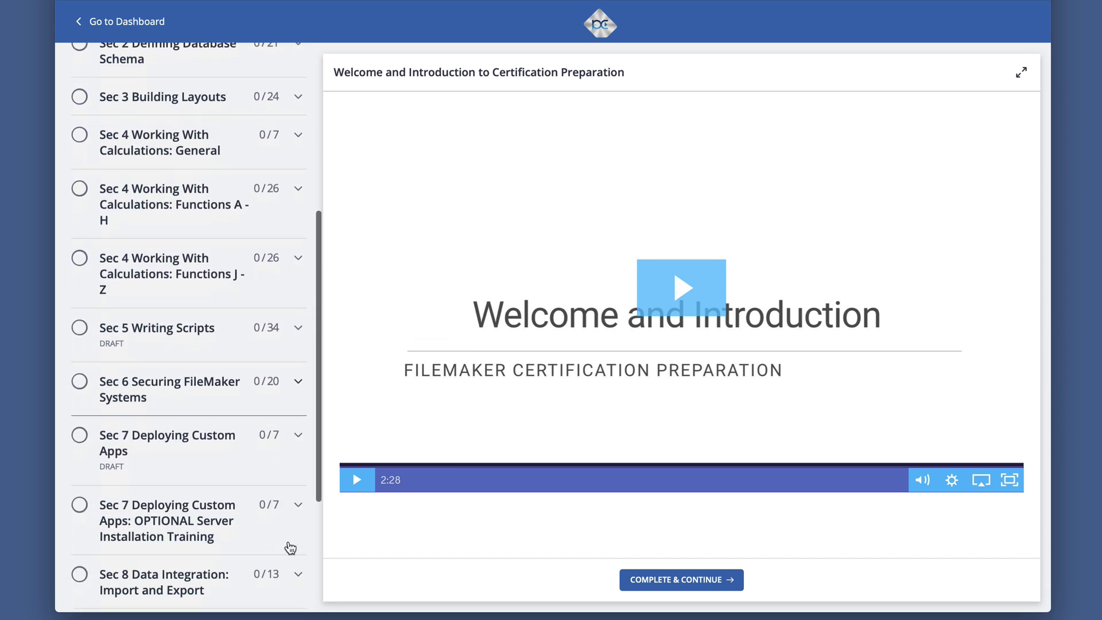
scroll(290, 548, down, 2)
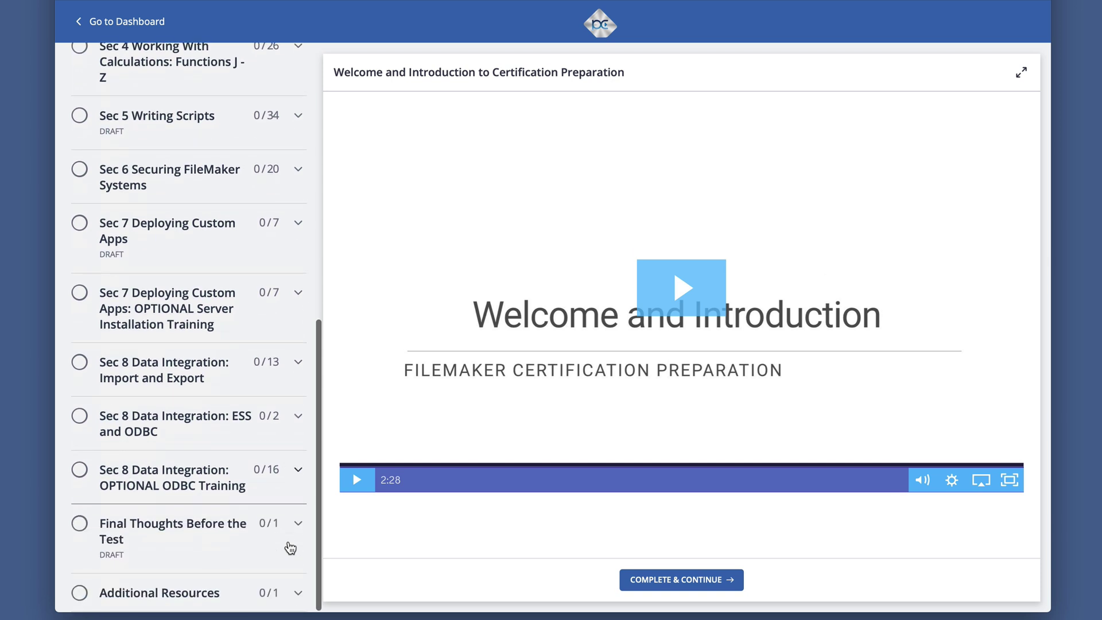
scroll(290, 548, up, 4)
scroll(289, 548, up, 2)
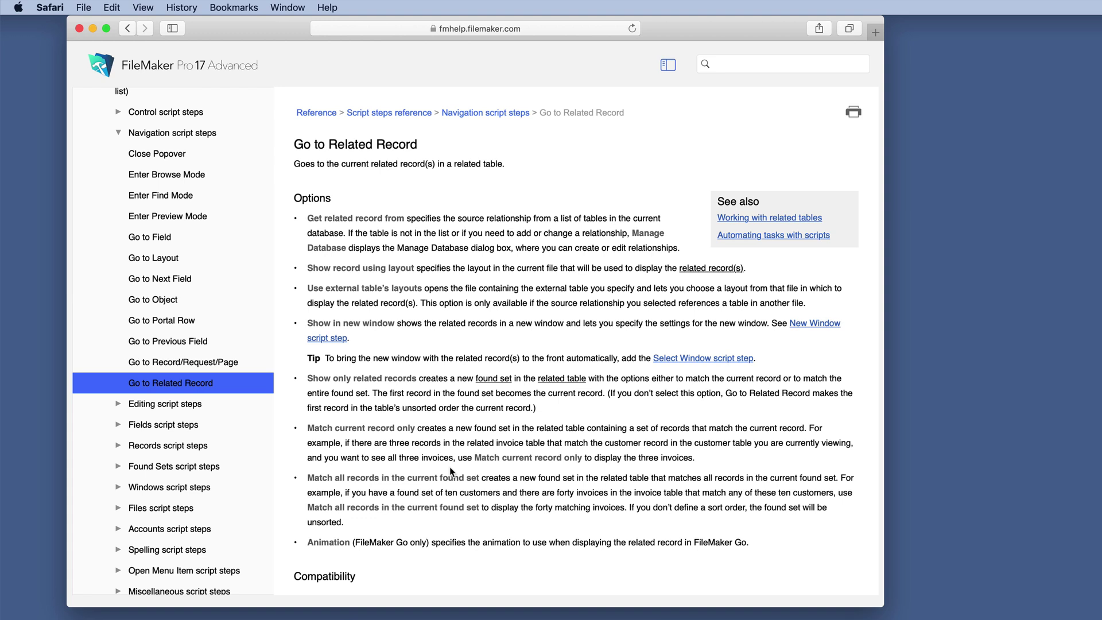
scroll(451, 472, down, 10)
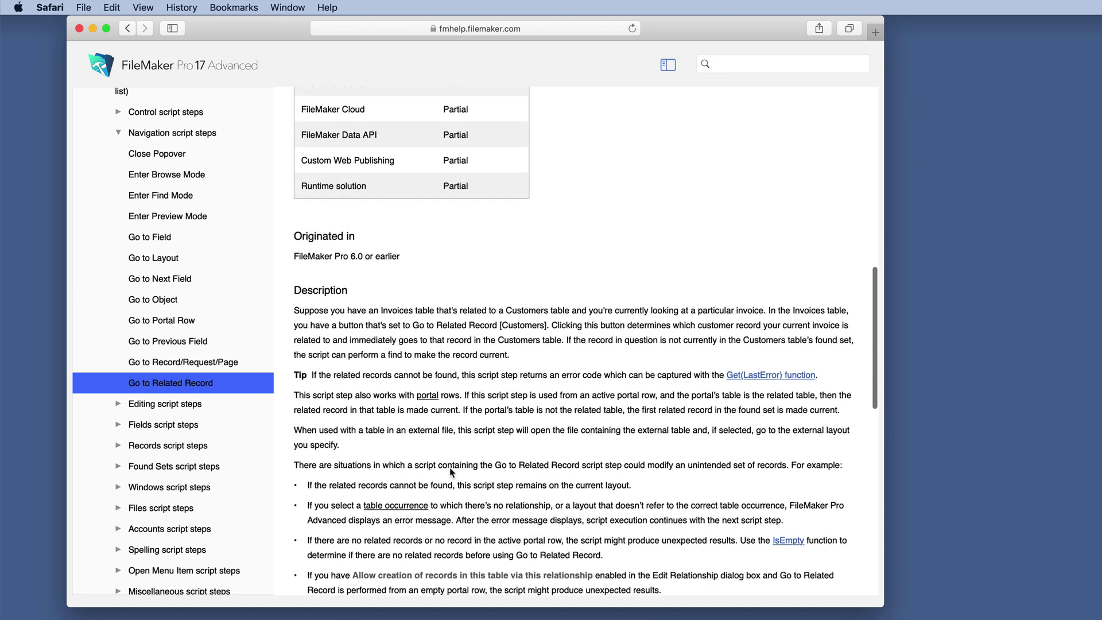
scroll(450, 471, down, 3)
scroll(451, 469, up, 10)
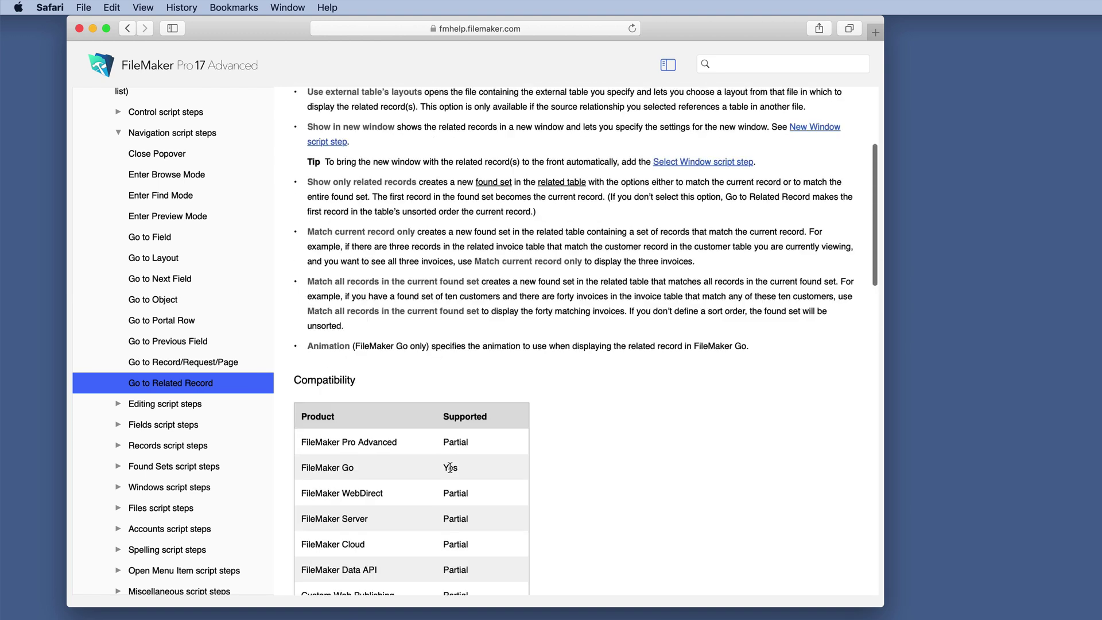
scroll(451, 467, up, 4)
click(91, 29)
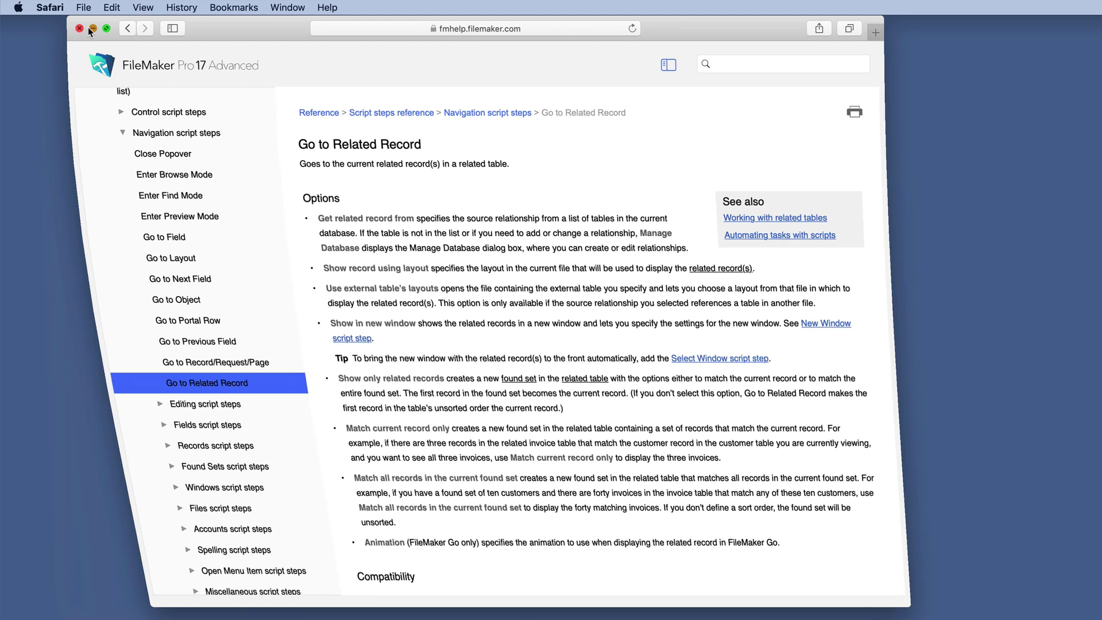
Step: Open the Go To Related Record example layout in Layout mode
click(343, 48)
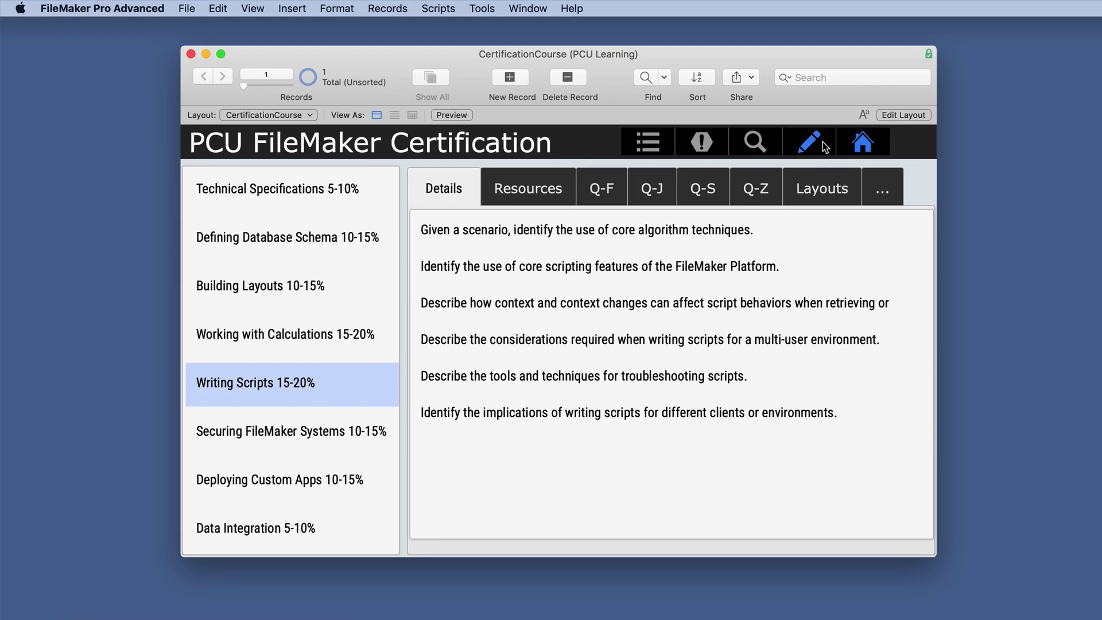
click(821, 142)
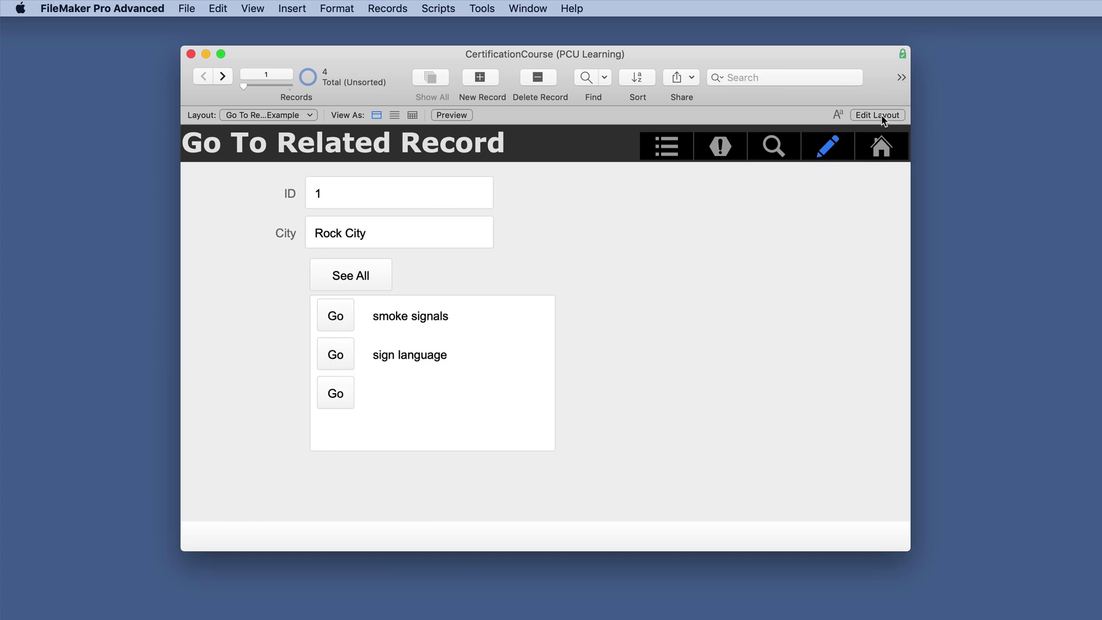
key(super+l)
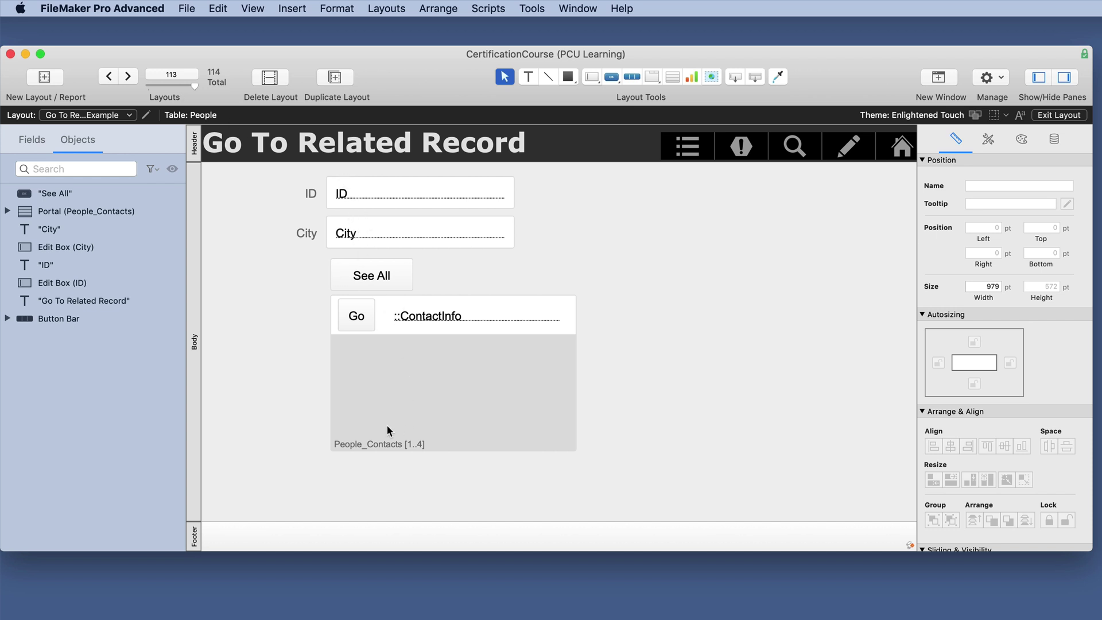
Step: Check the People to People_Contacts relationship in Manage Database, then cancel without changes
key(shift+super+d)
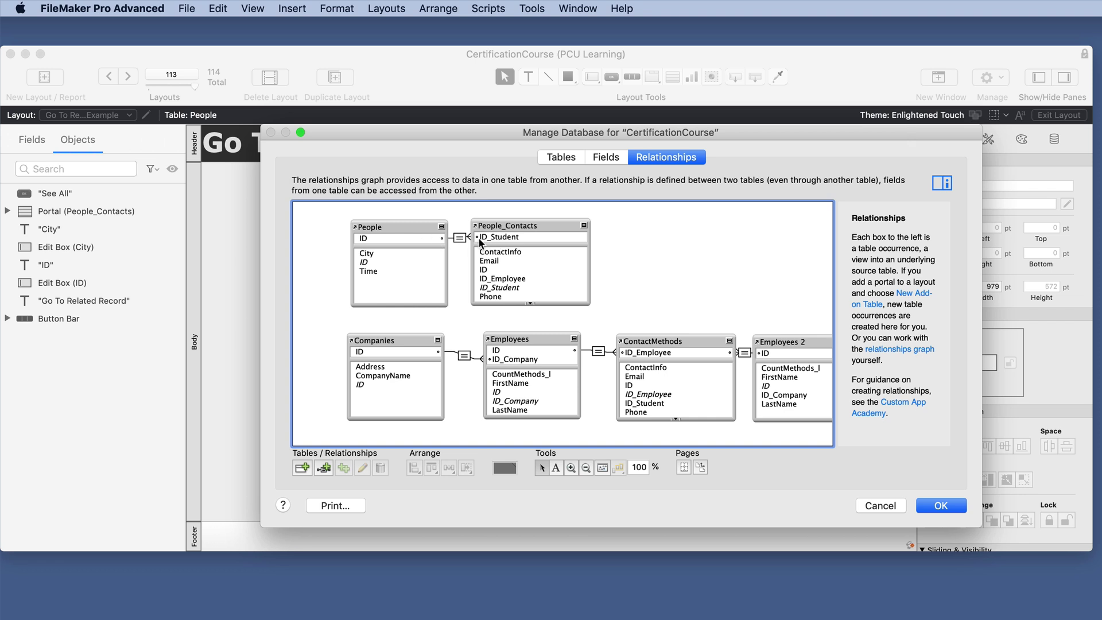
double_click(460, 237)
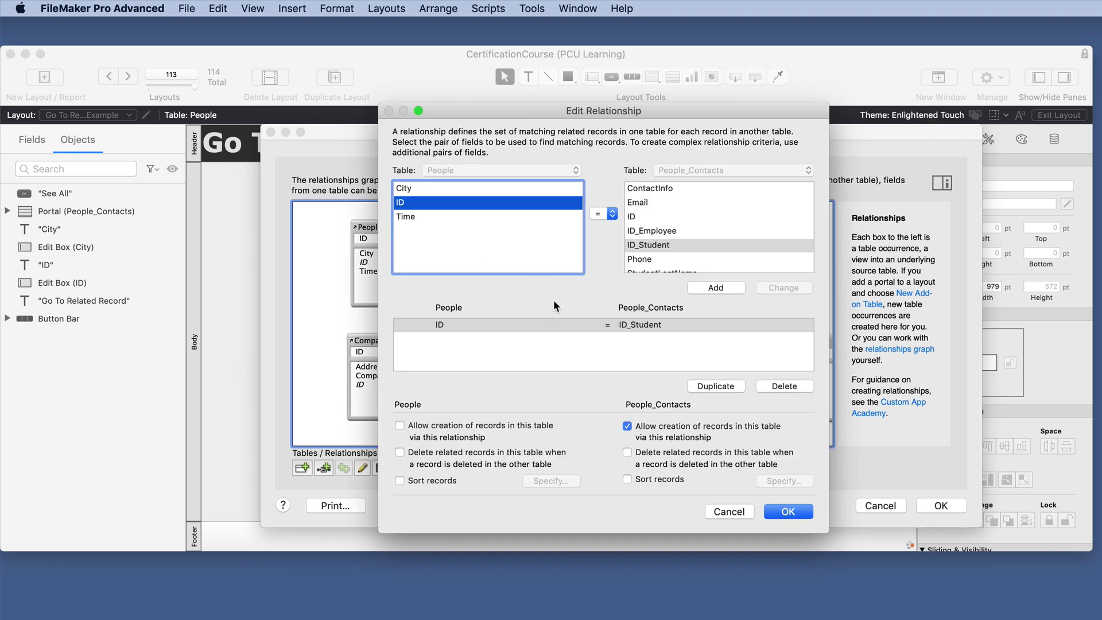
click(729, 511)
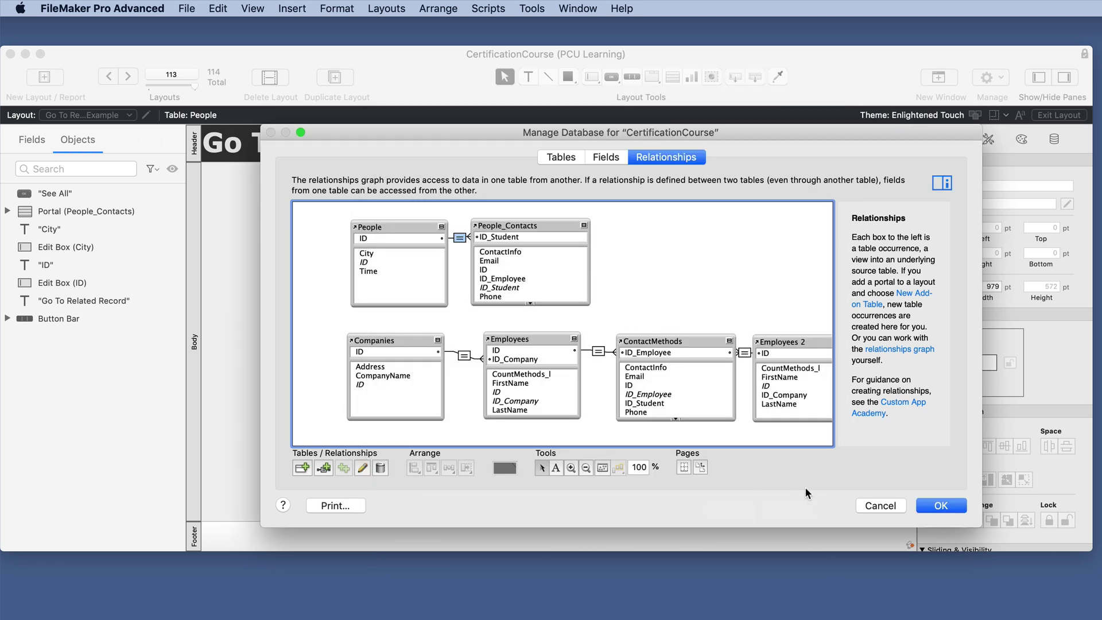
click(872, 505)
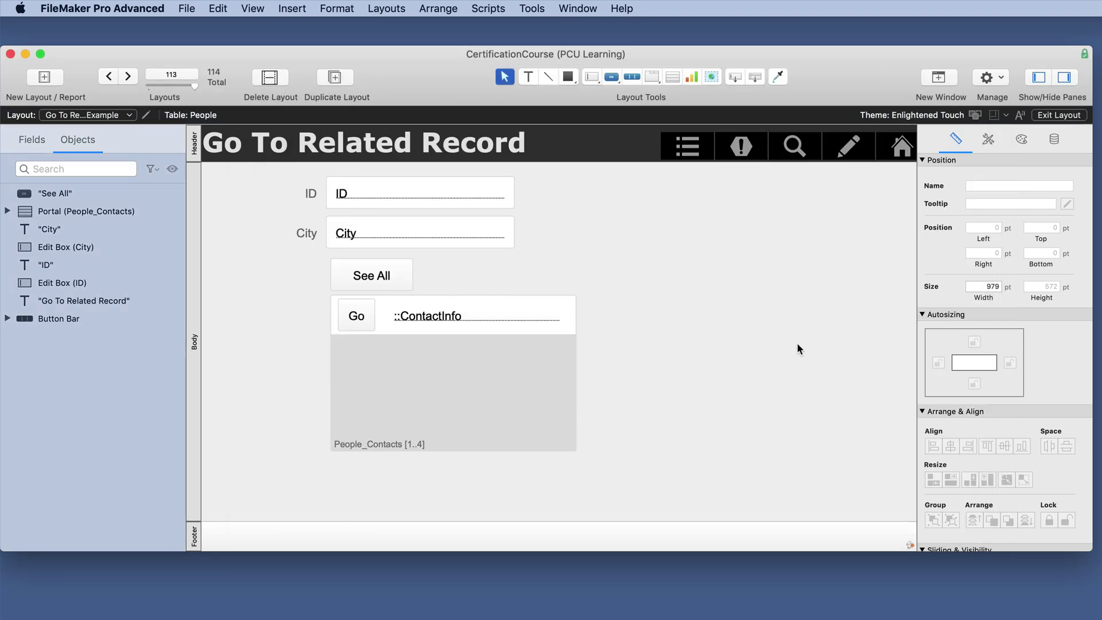
Step: Back in Layout mode, open Button Setup for the portal's Go button and its Action list
click(1058, 115)
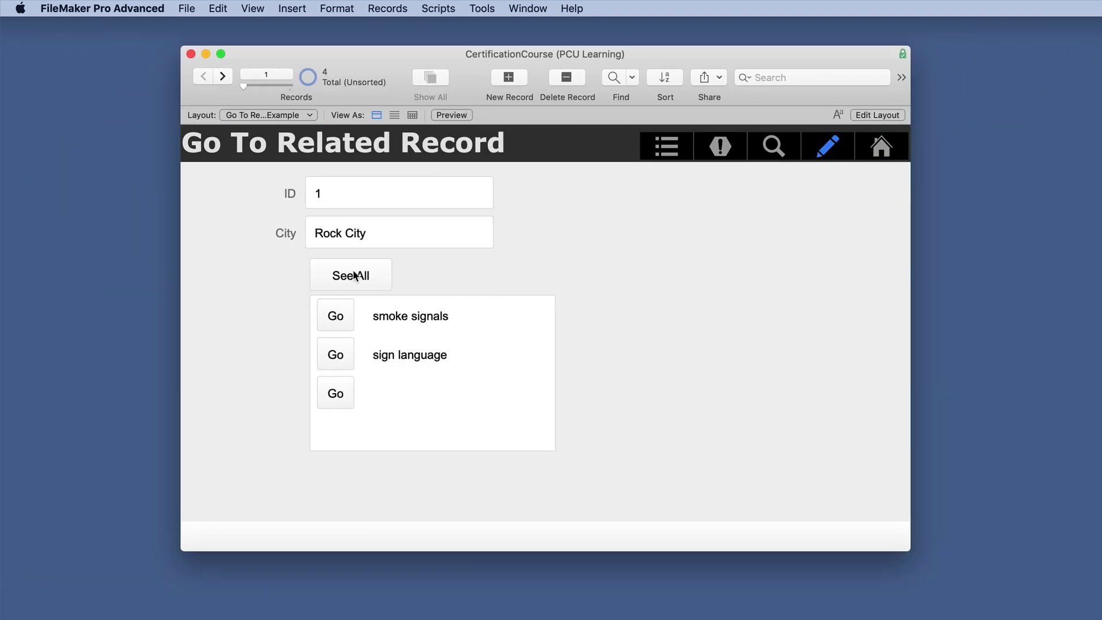
click(893, 117)
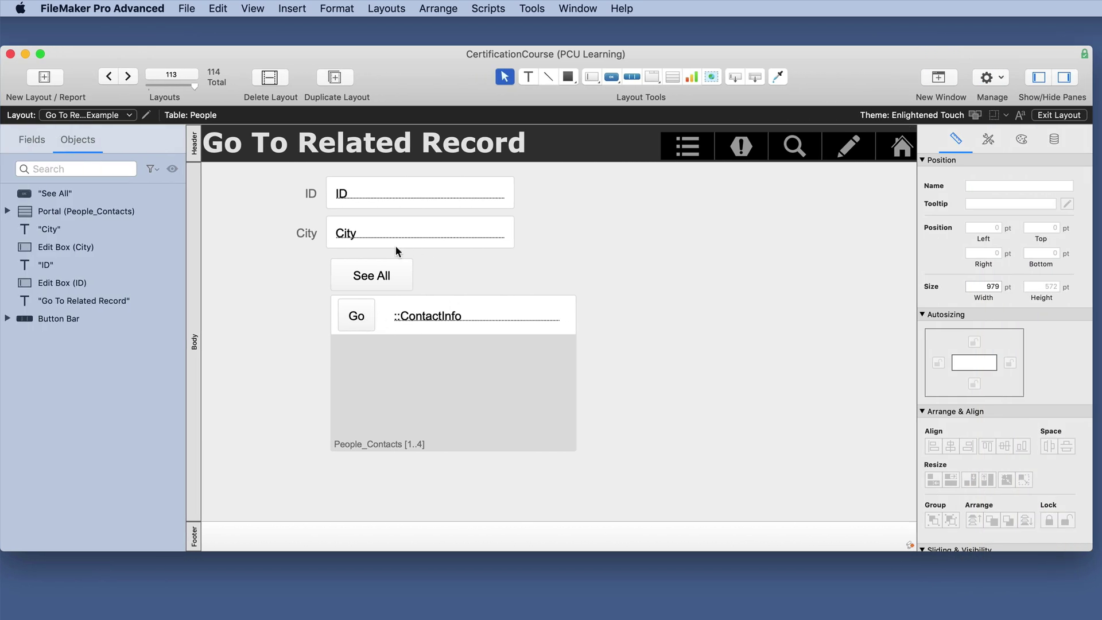
double_click(374, 279)
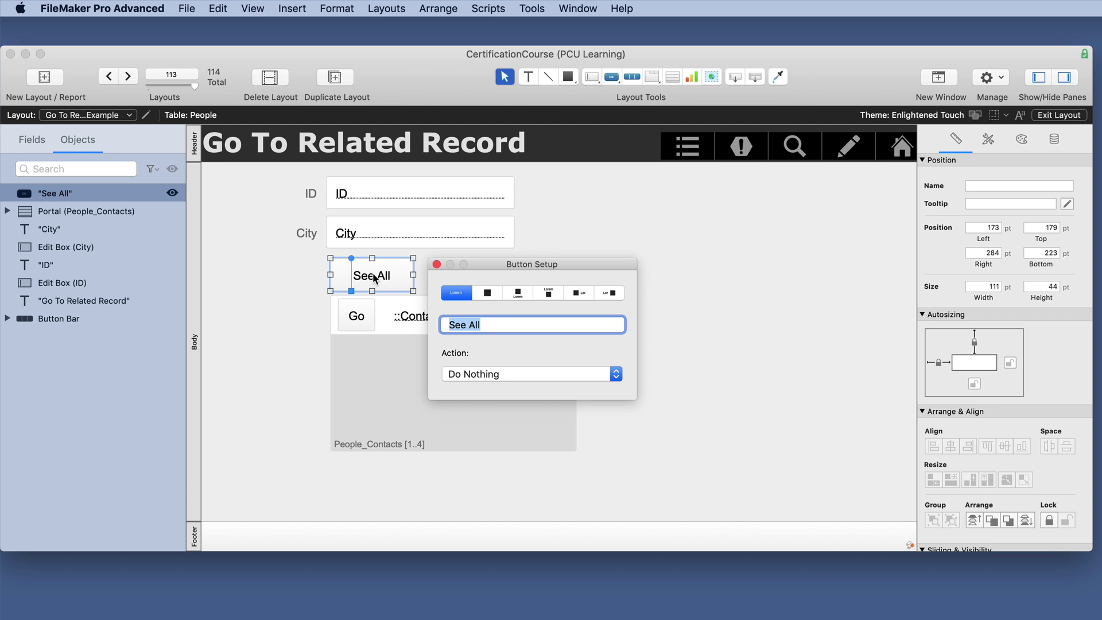
click(436, 264)
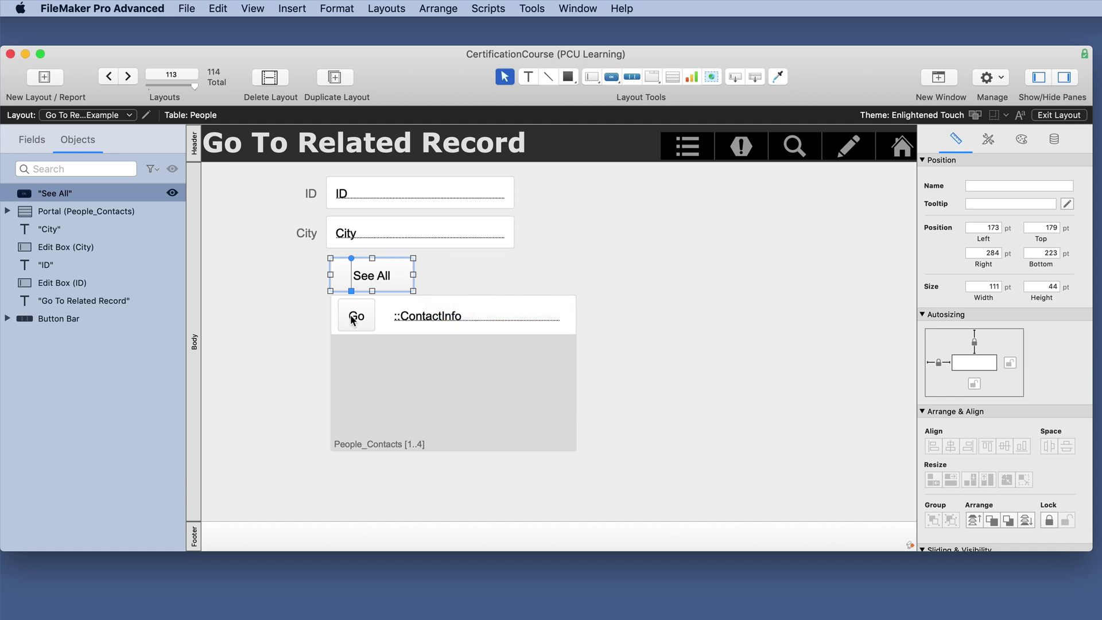
click(353, 319)
double_click(352, 318)
click(448, 415)
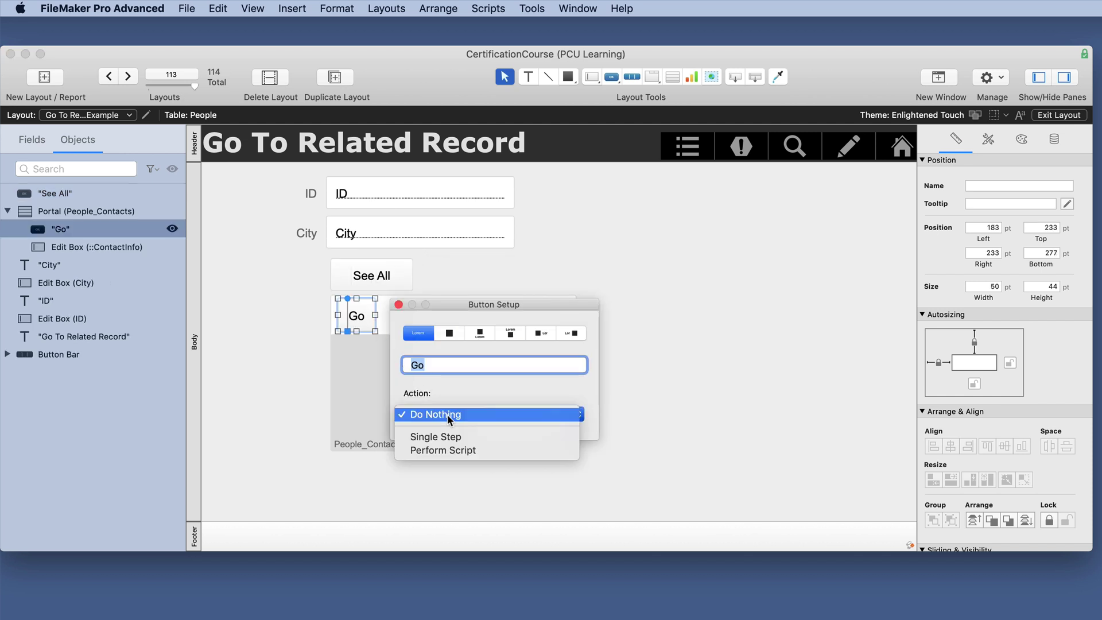
Step: Make the Go button run a single Go to Related Record step, entered as 'gtrr'
click(450, 436)
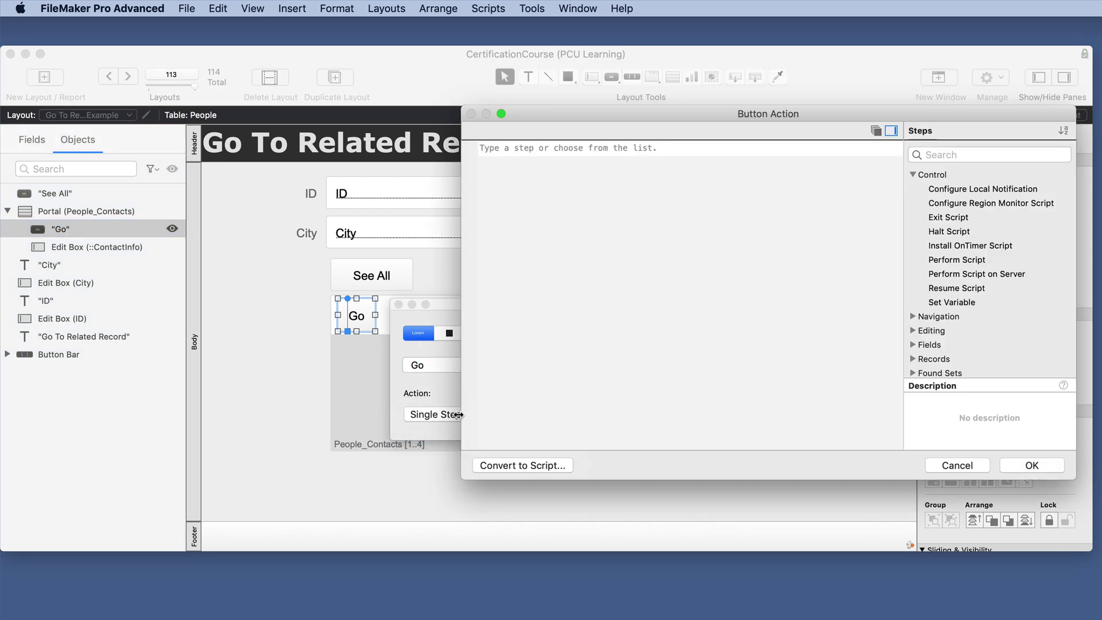
text(gtrr)
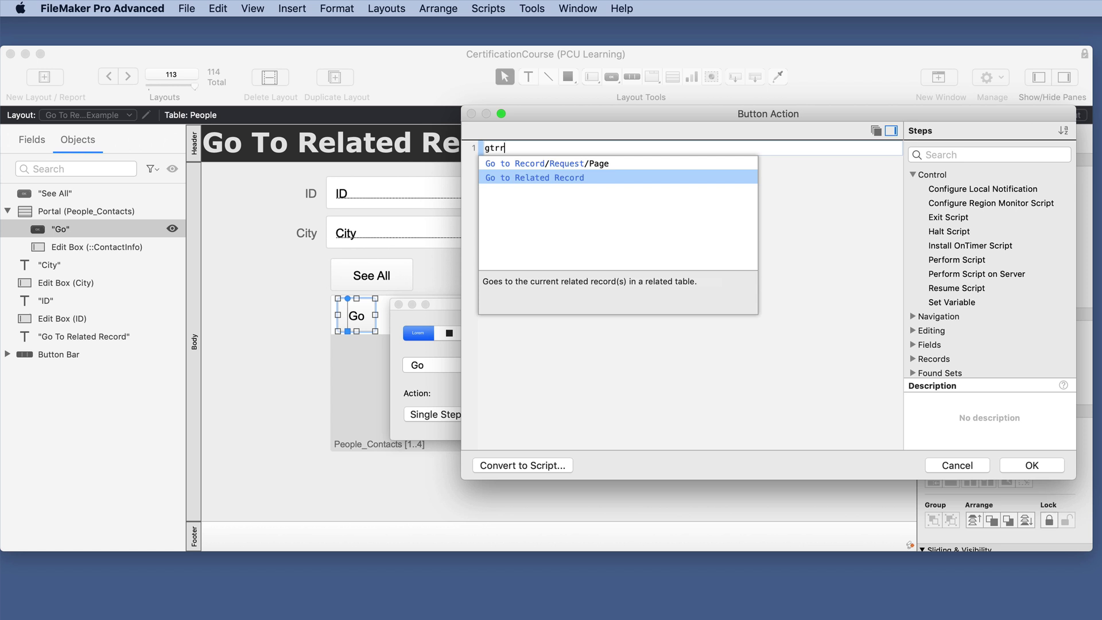
key(Return)
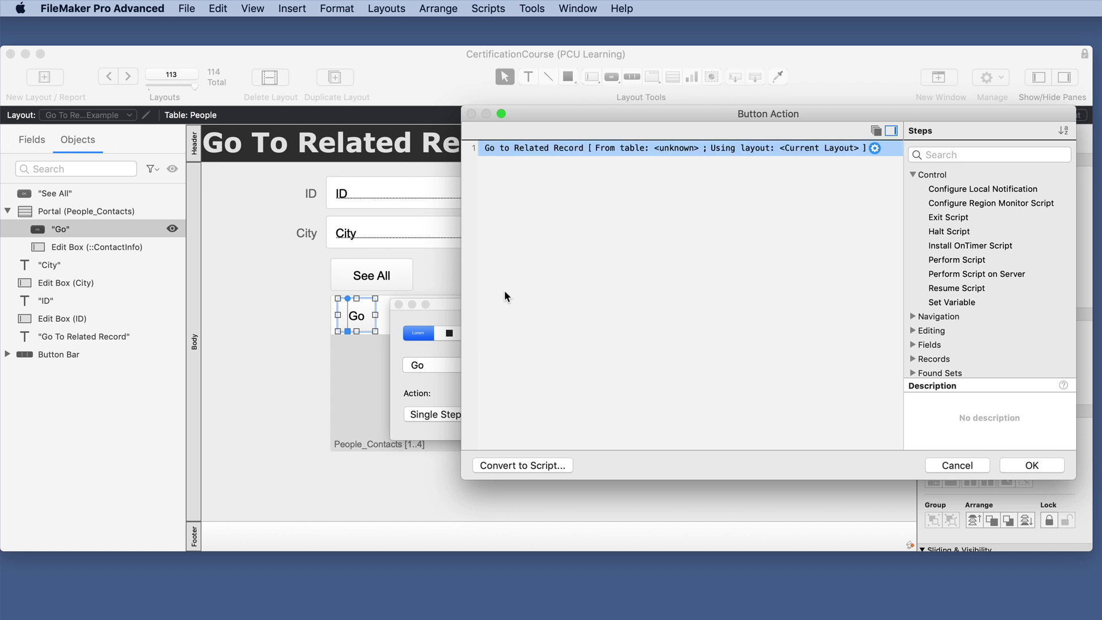
double_click(461, 198)
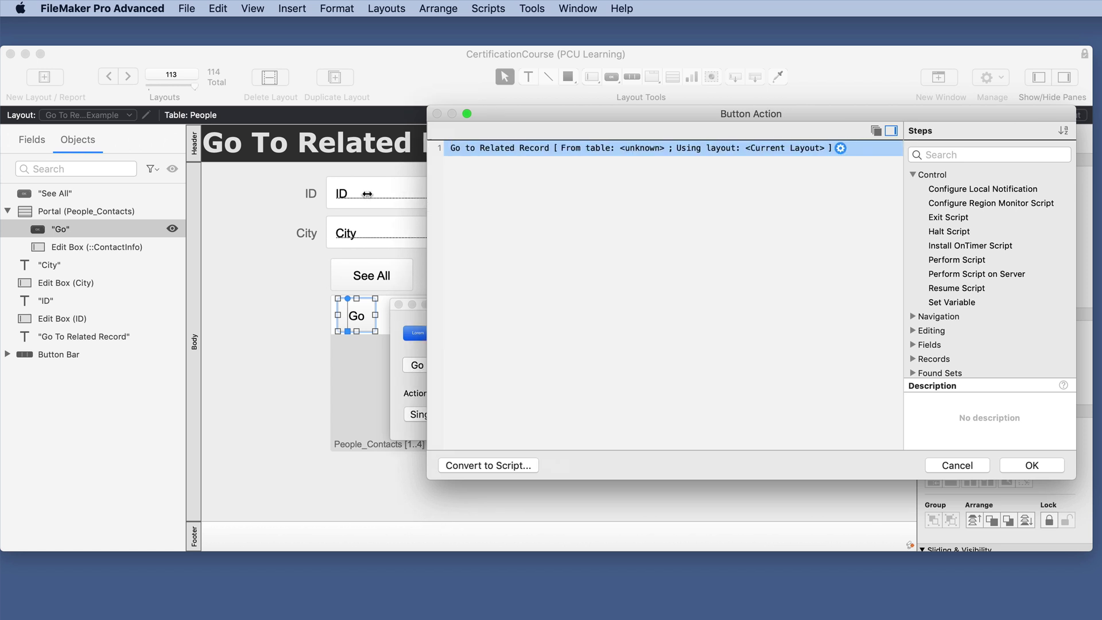
Step: In the step's options, get the related record from People_Contacts
double_click(544, 147)
drag(866, 222, 476, 176)
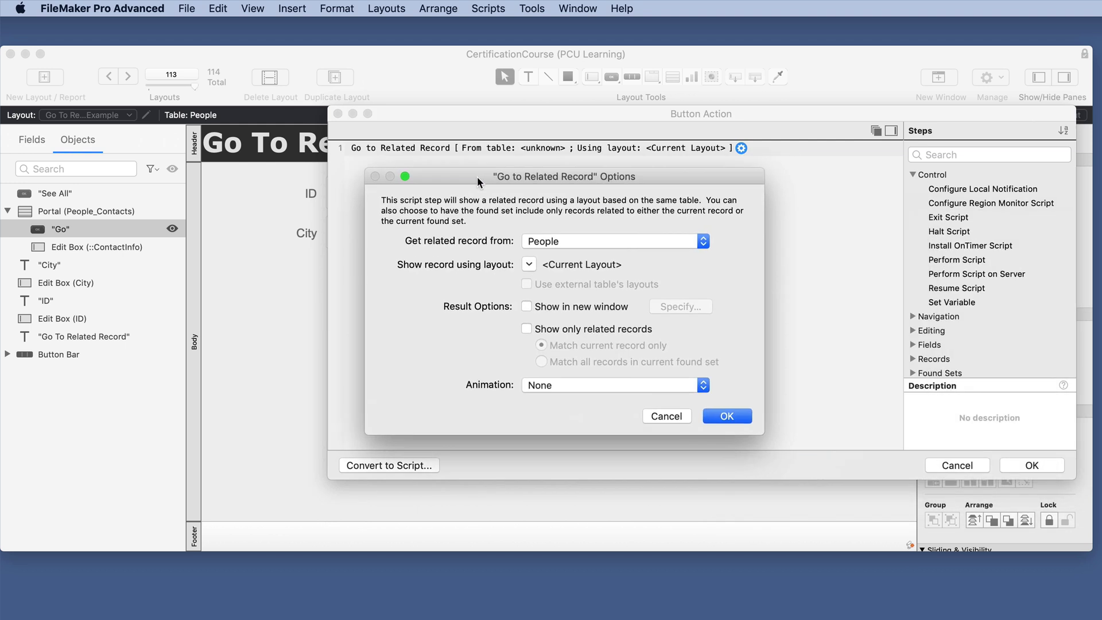
click(580, 241)
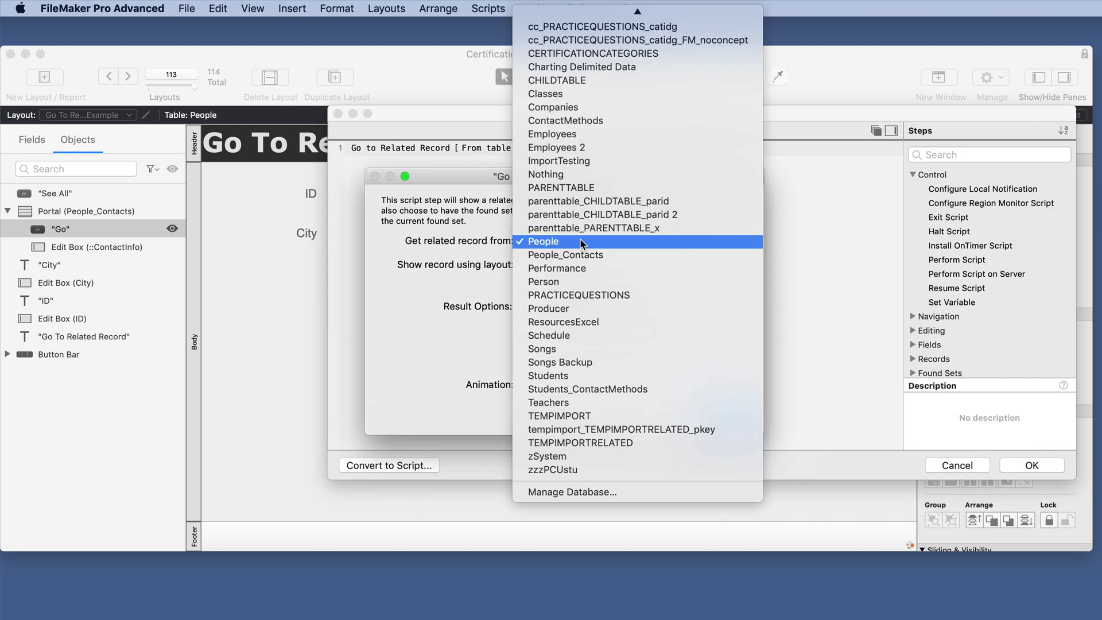
click(574, 281)
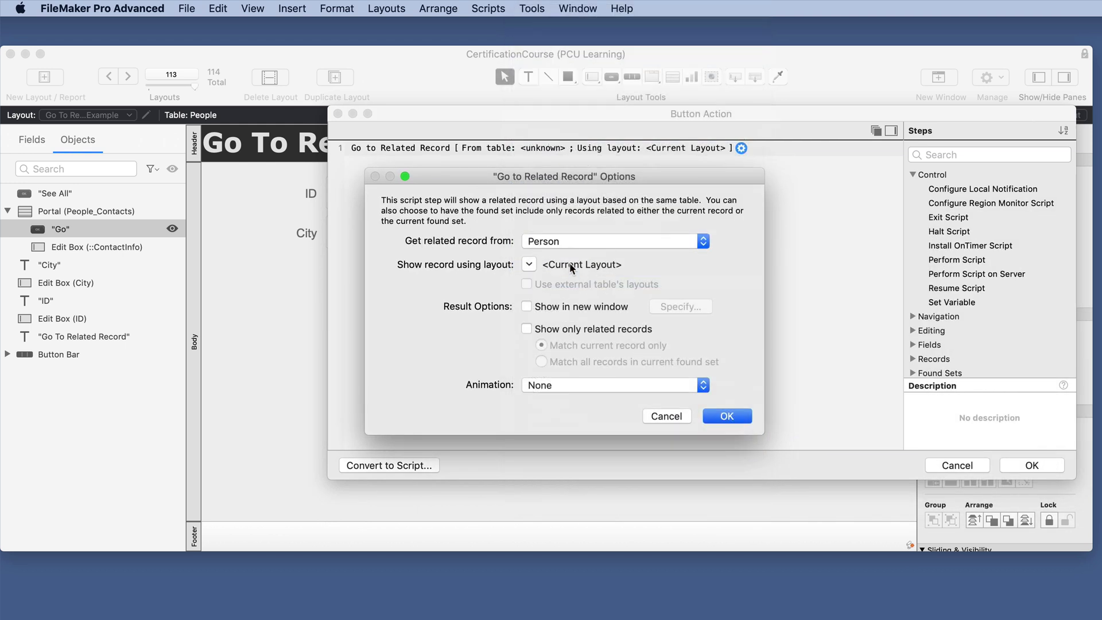
click(570, 250)
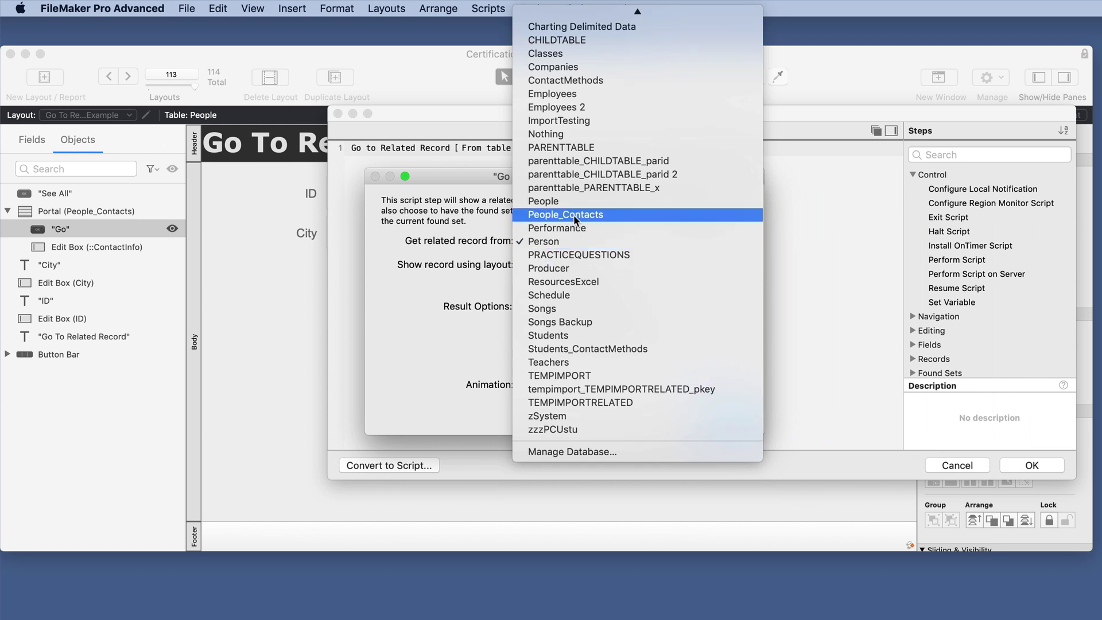
click(597, 216)
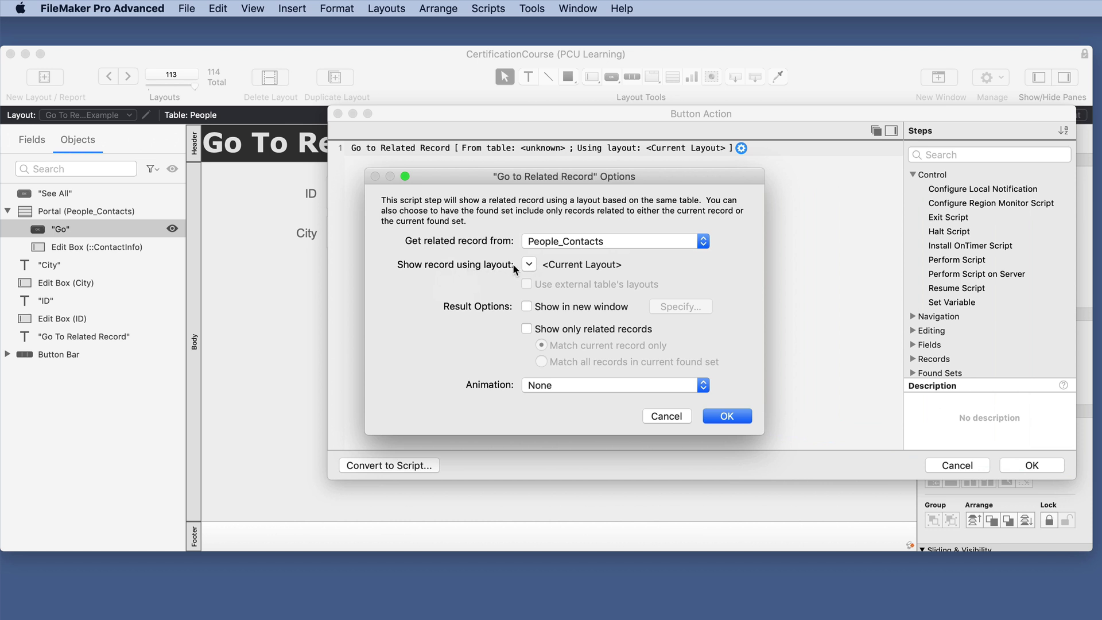
click(528, 265)
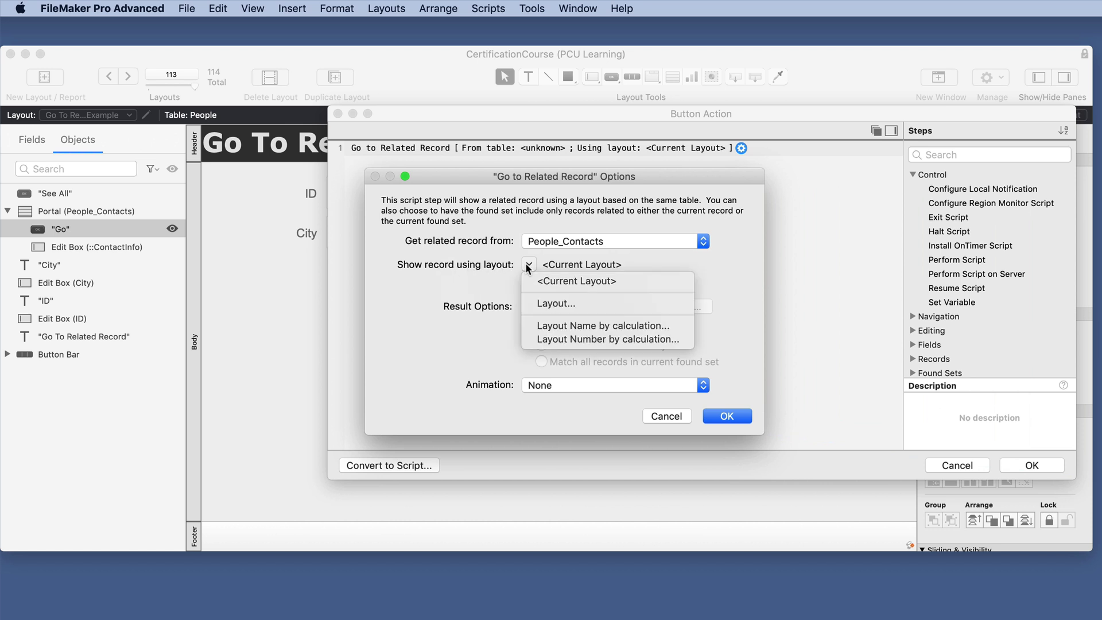
Step: Show the related records on the ContactMethods layout, limited to only related records
click(559, 302)
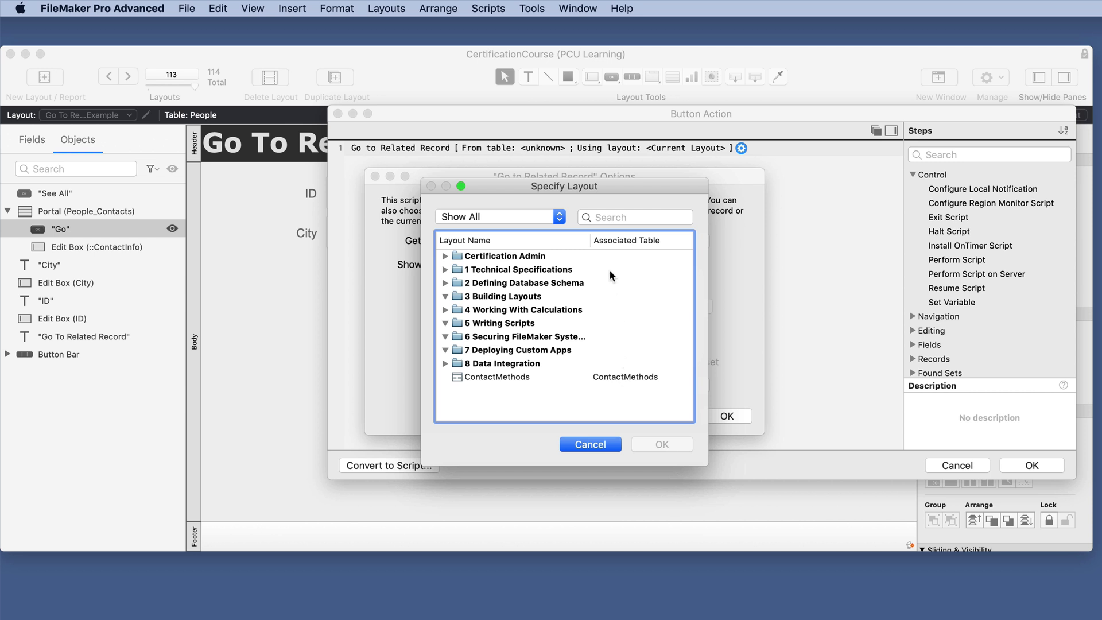
click(492, 378)
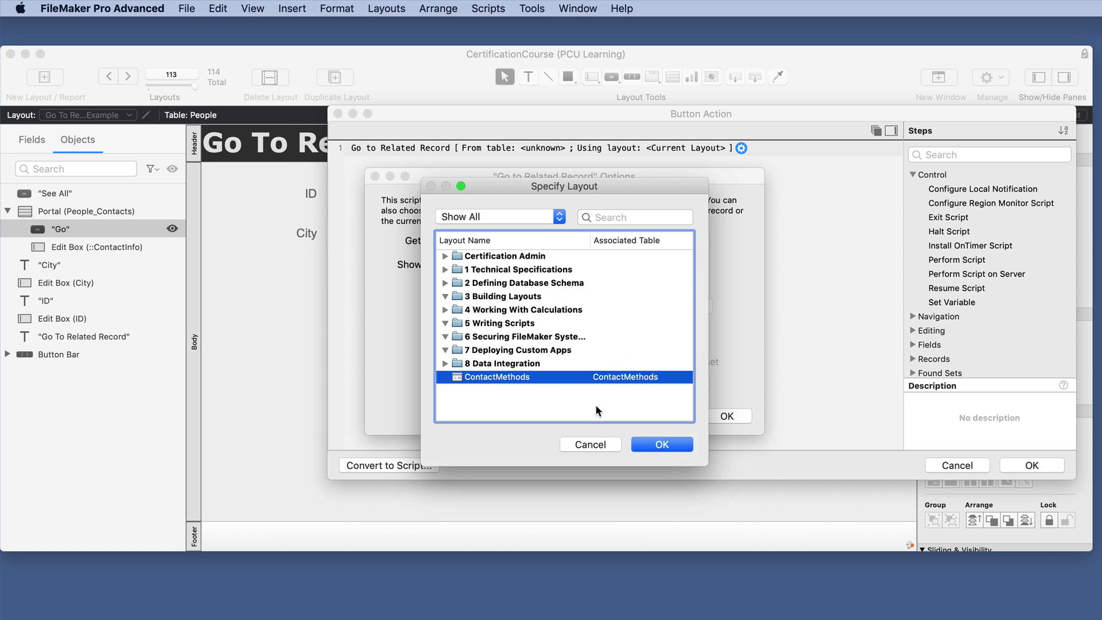
click(666, 445)
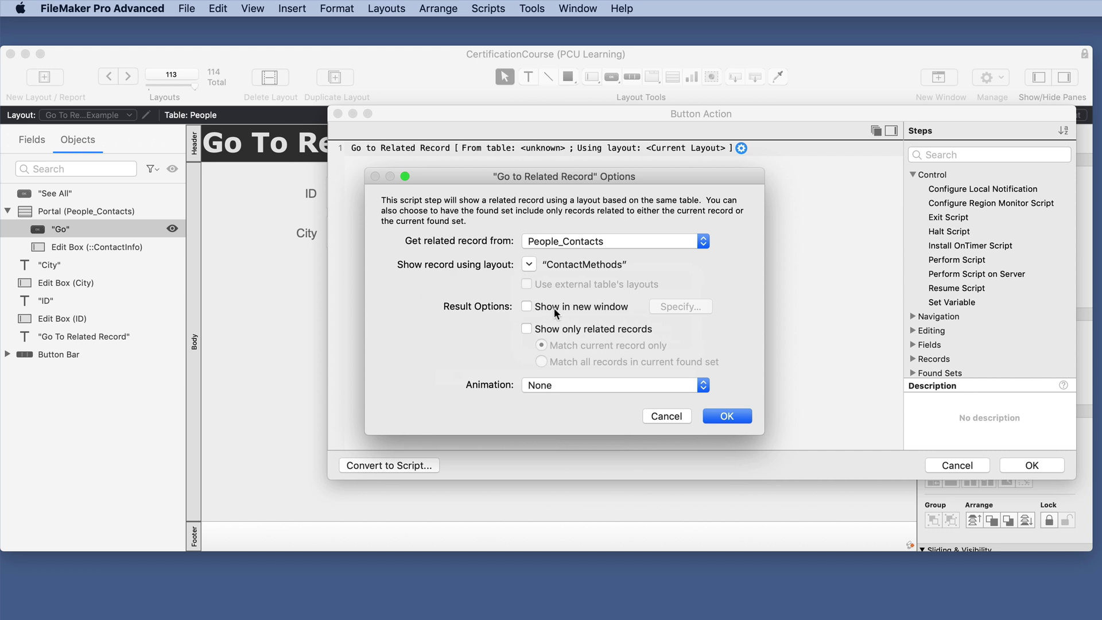
click(526, 330)
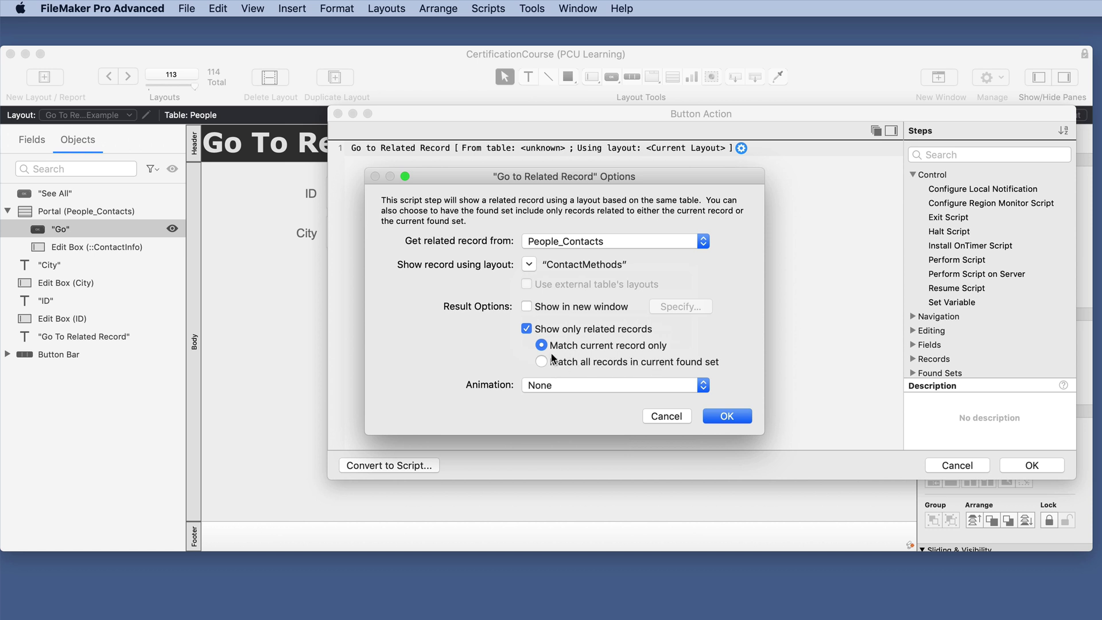
Step: Set the animation to Slide in from Left and confirm both dialogs
click(591, 393)
click(523, 398)
click(727, 416)
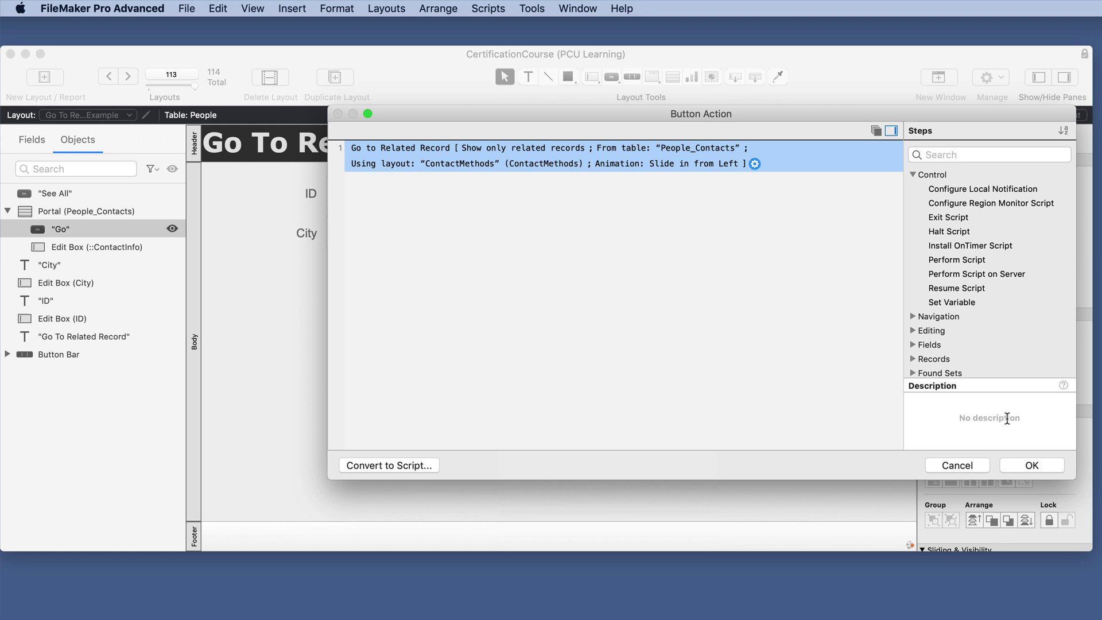
click(1031, 465)
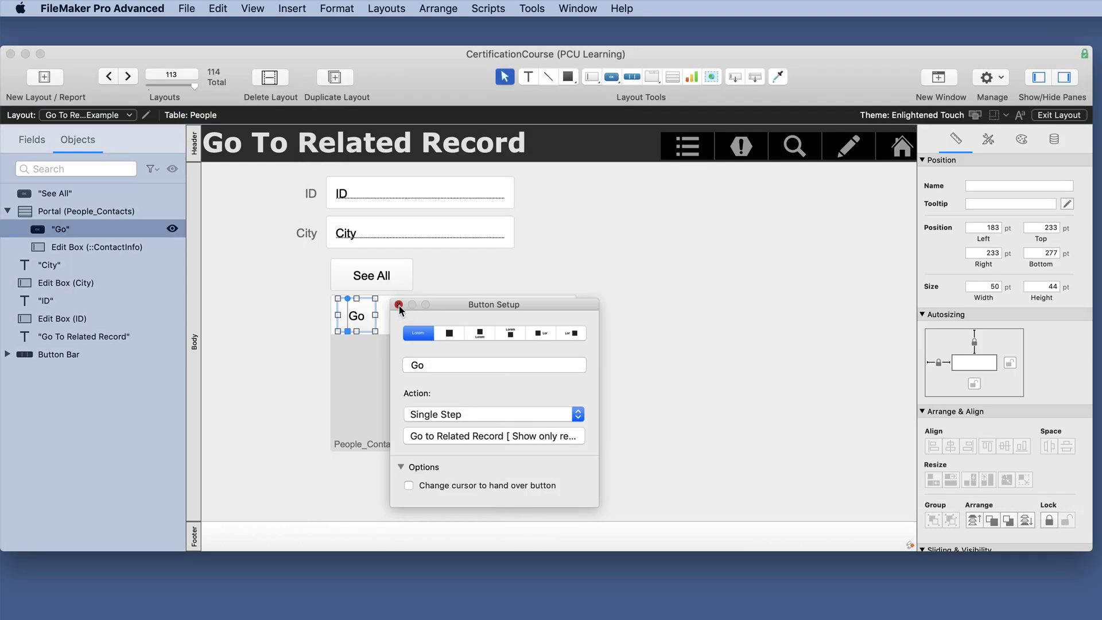
Step: Close Button Setup, exit Layout mode and save the layout
click(399, 304)
scroll(767, 226, down, 1)
click(1059, 114)
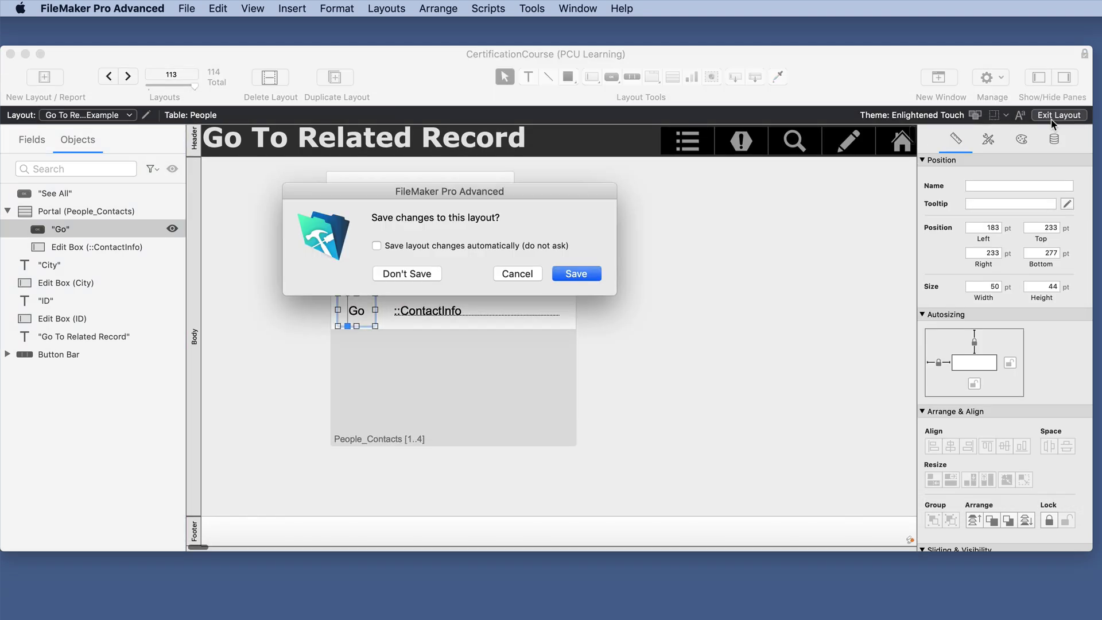
click(594, 273)
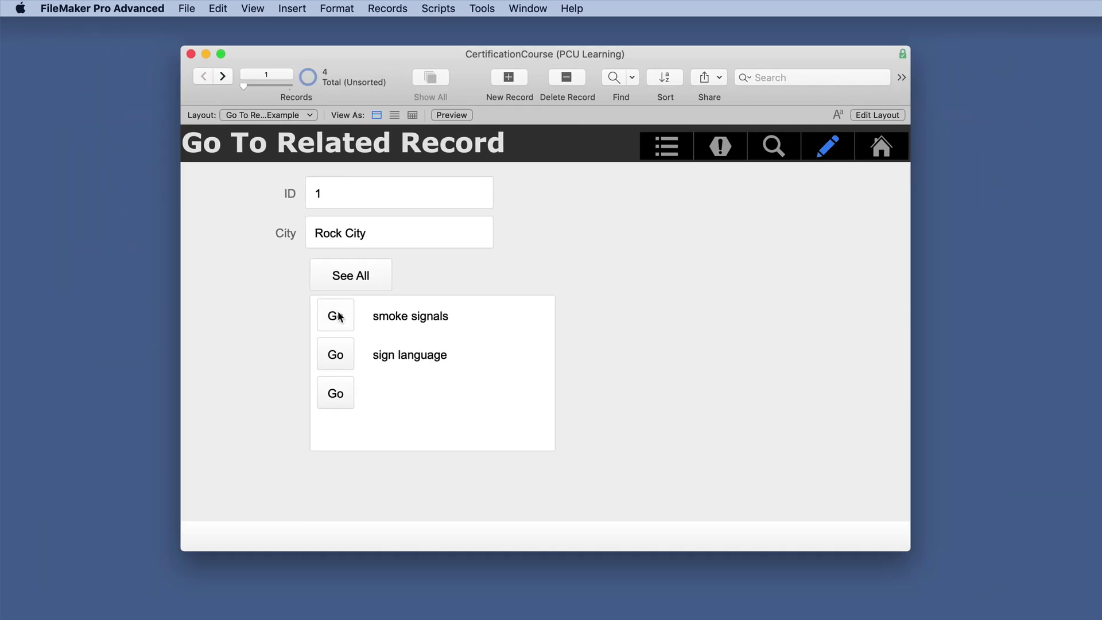
Step: Test the Go buttons for smoke signals and sign language, returning to the example layout each time
click(337, 315)
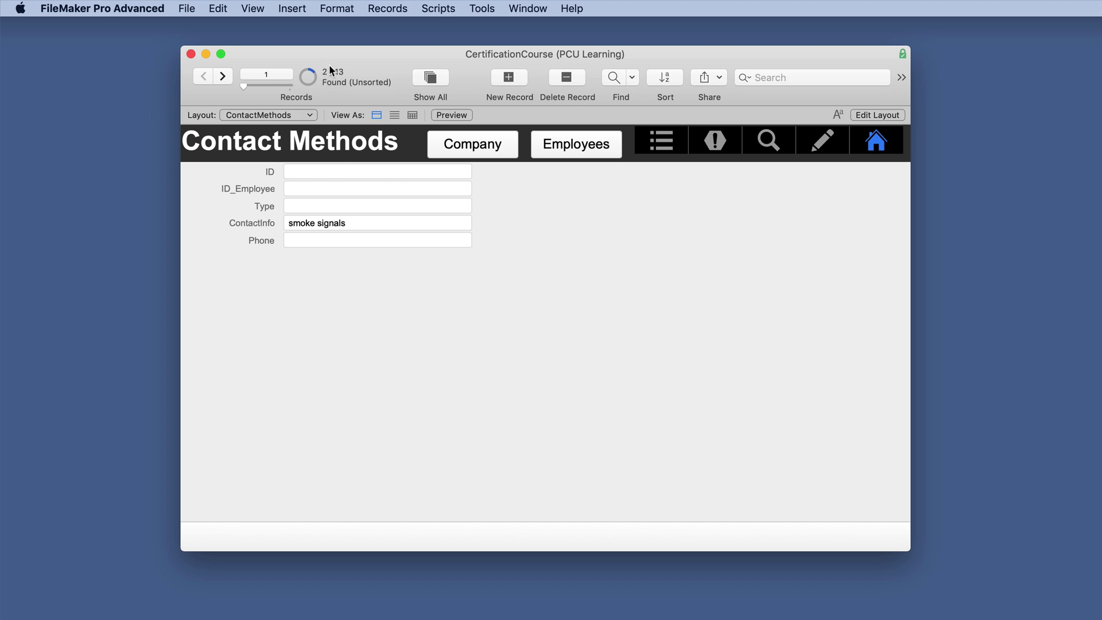
click(274, 117)
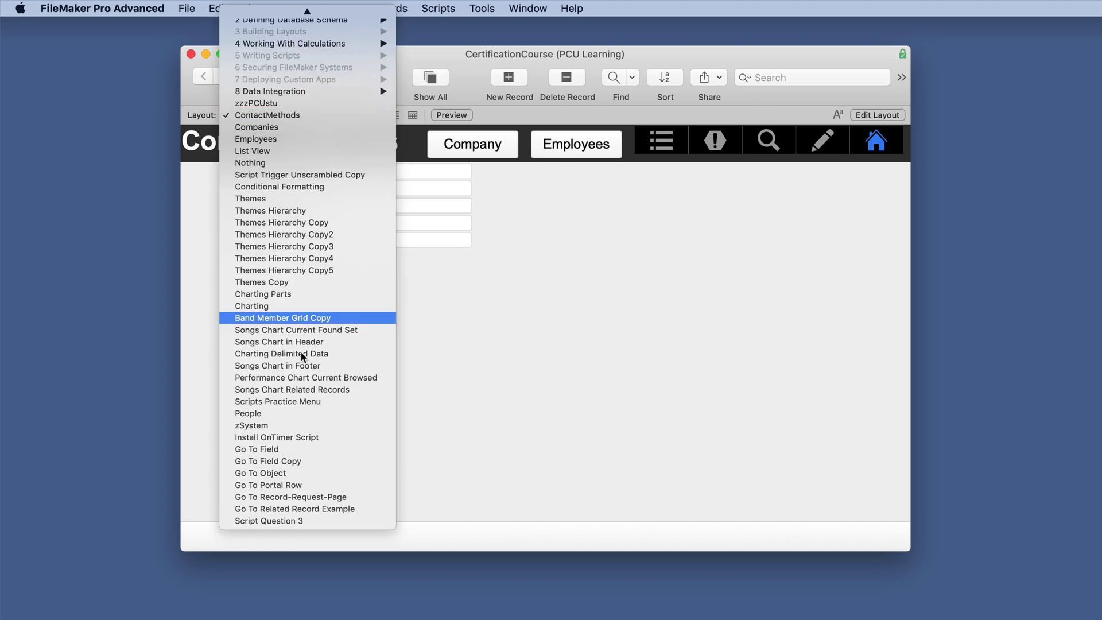
click(327, 508)
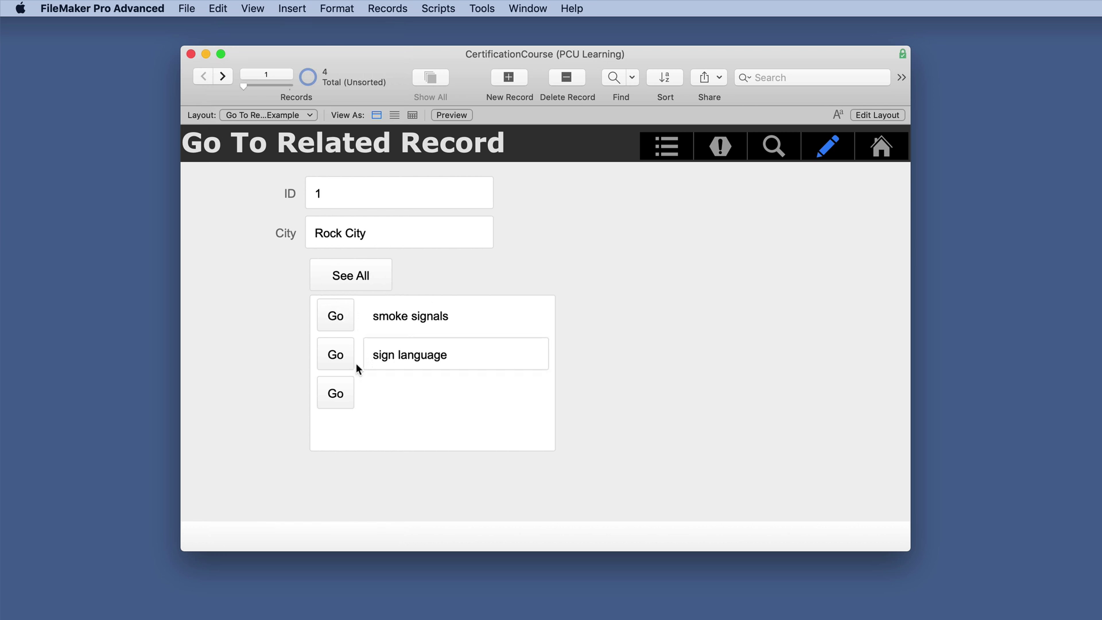
click(338, 357)
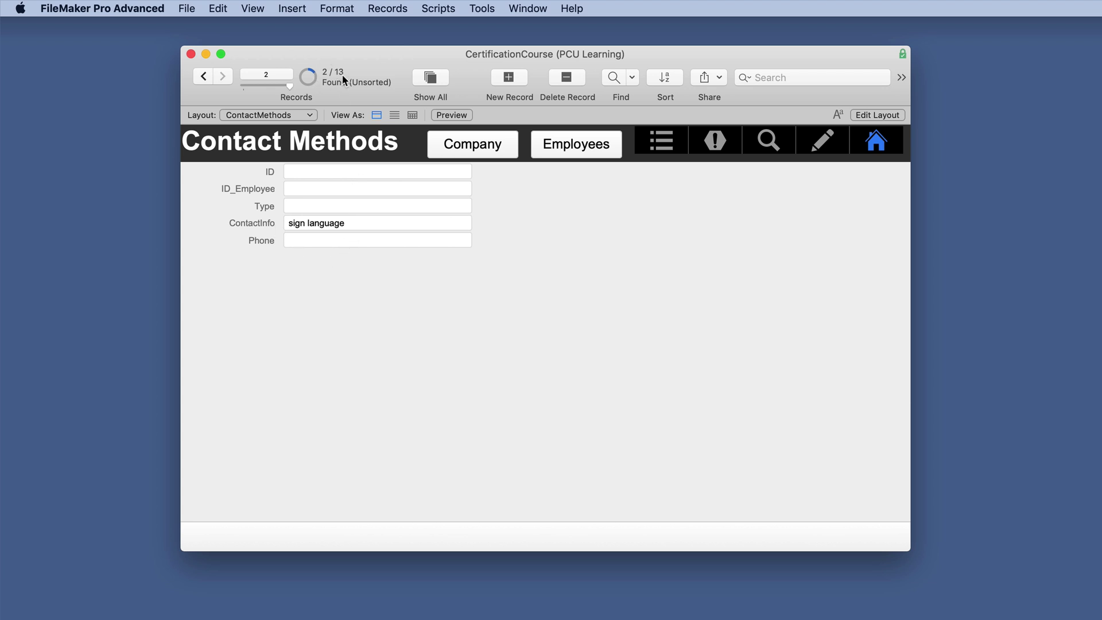
click(299, 115)
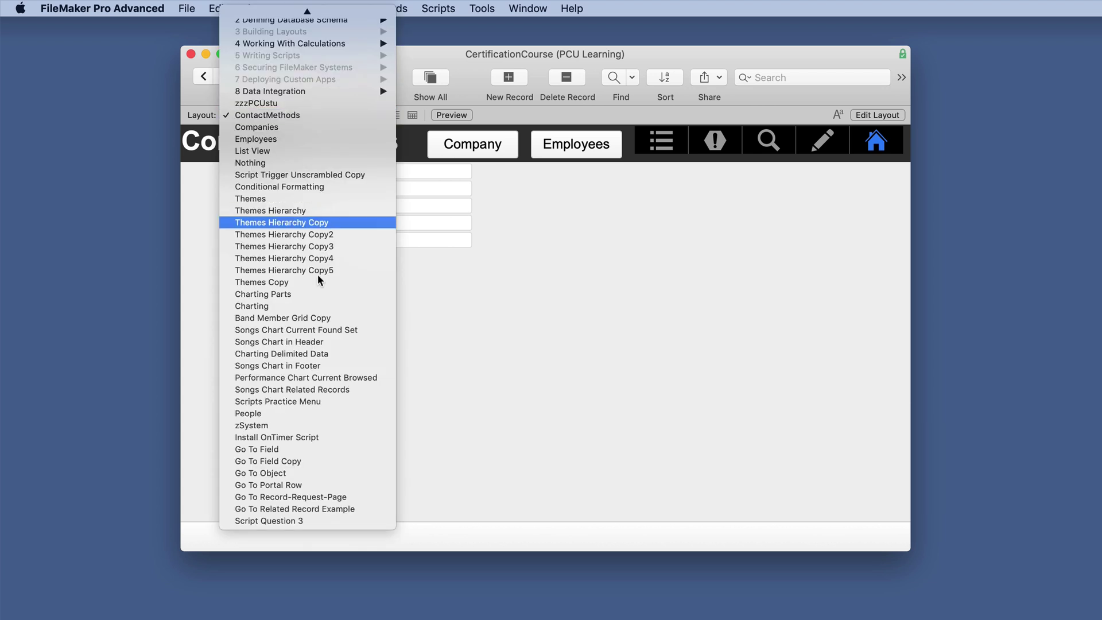
click(324, 506)
Step: Change the Go button's Go to Related Record step to match all records in the current found set
click(875, 114)
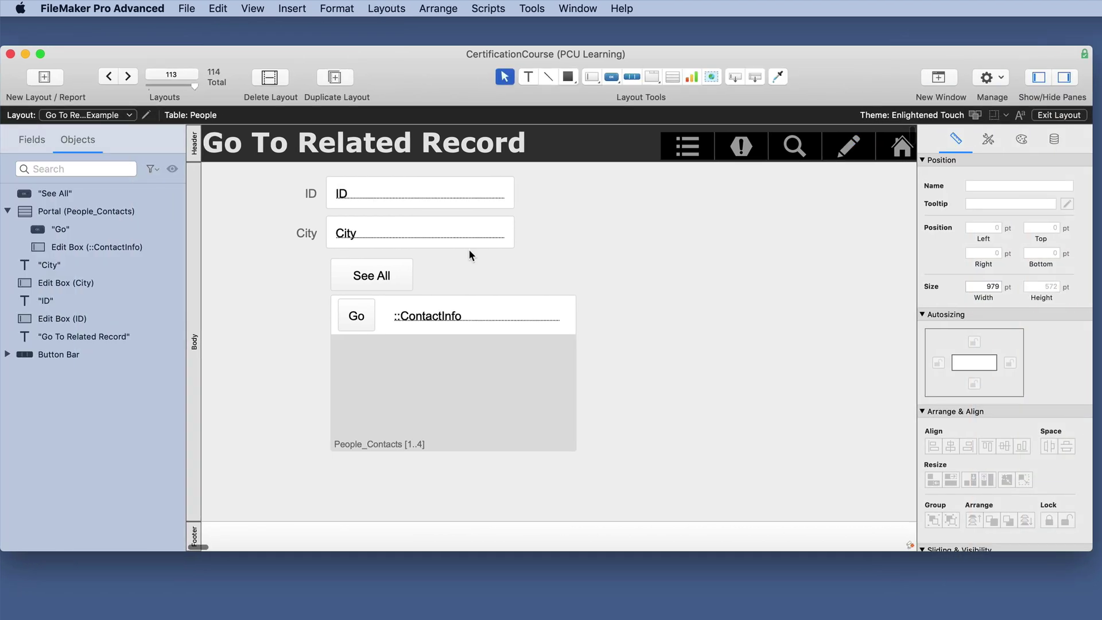
double_click(356, 314)
click(471, 436)
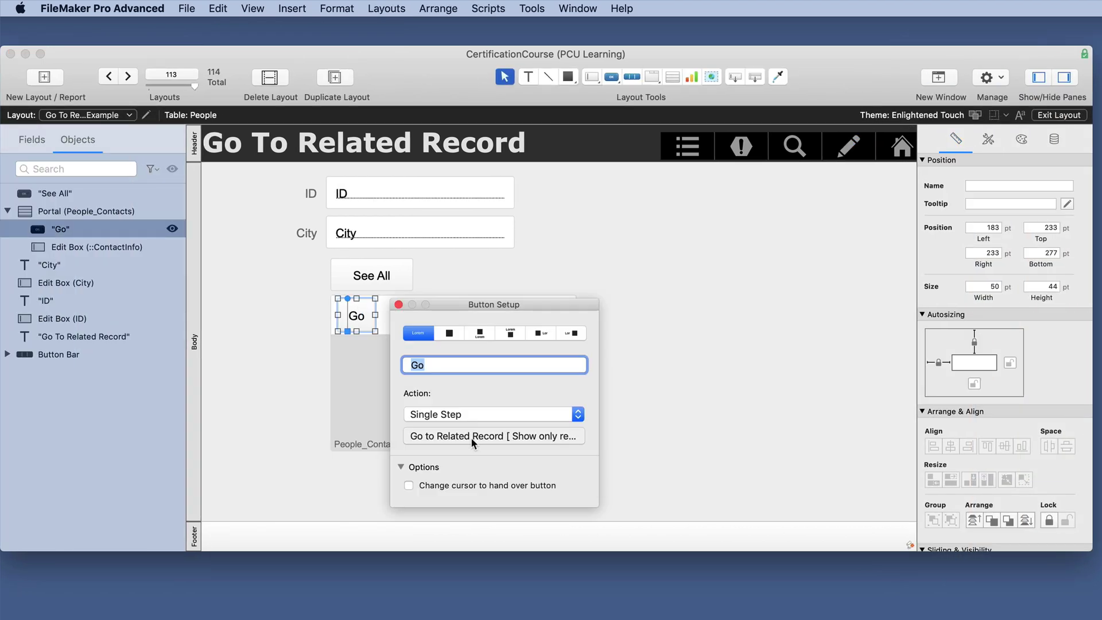
double_click(490, 163)
click(541, 361)
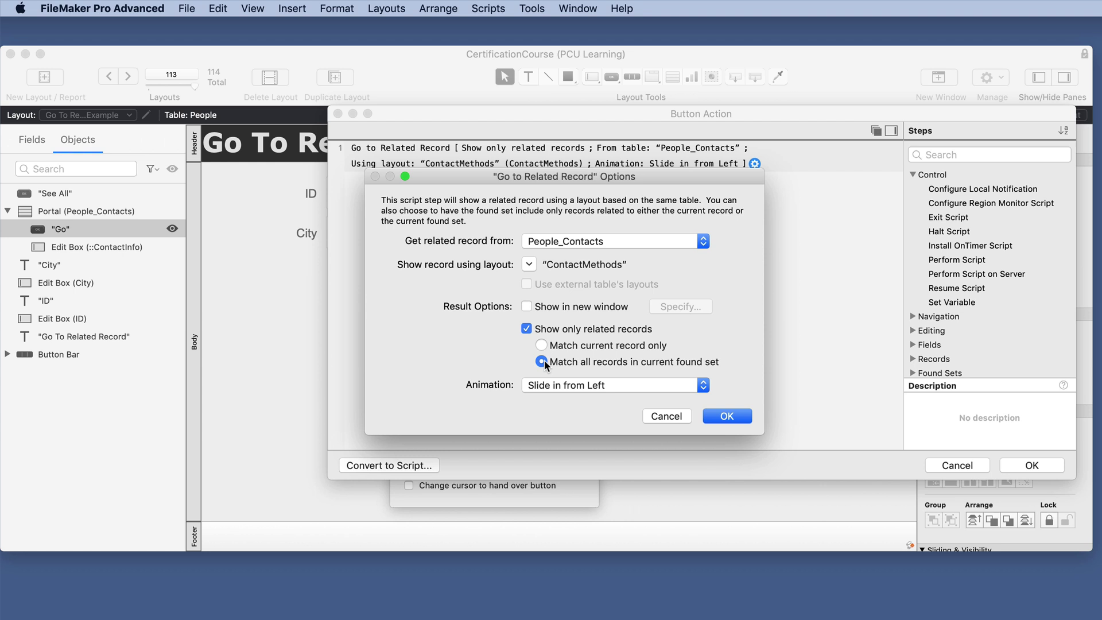
click(722, 419)
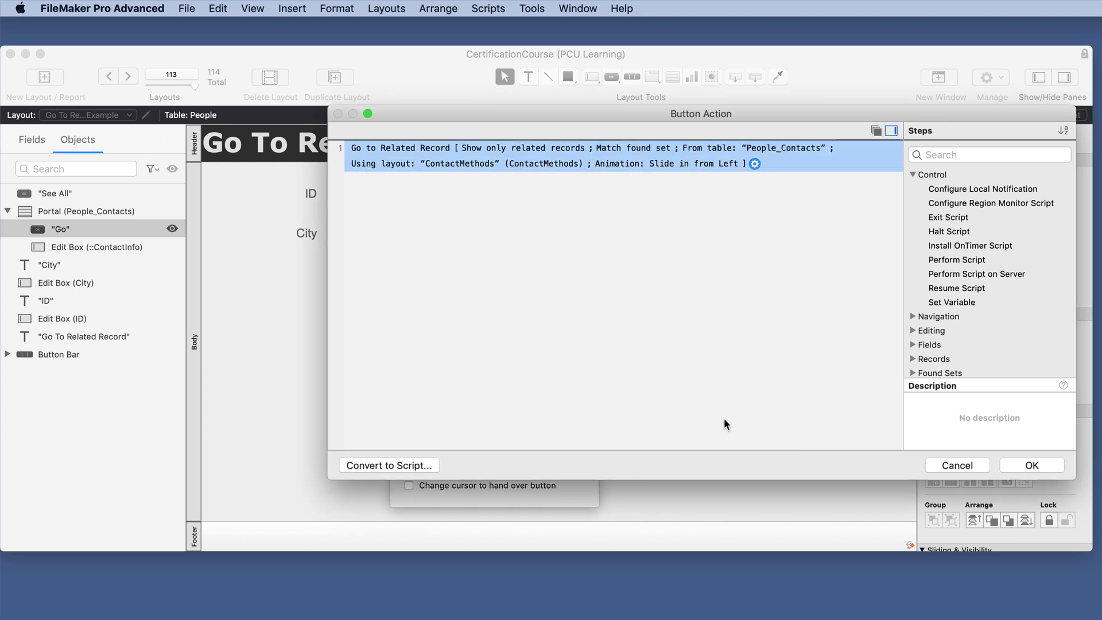
click(1025, 465)
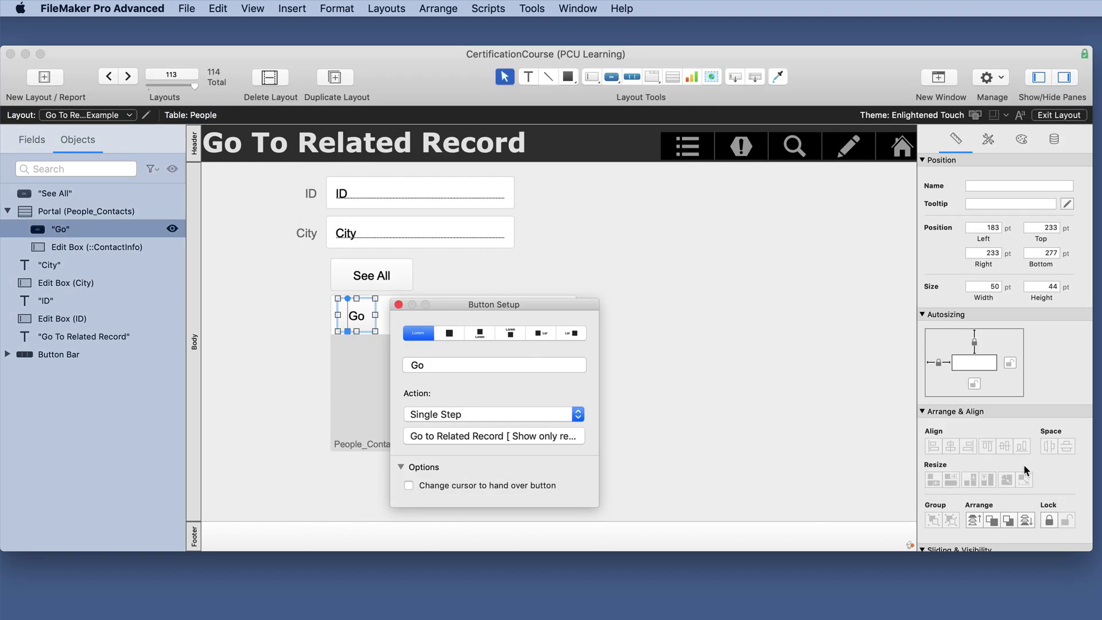
click(398, 304)
click(1039, 118)
Step: Save the layout and step through the People records back to record 1, Rock City
click(584, 275)
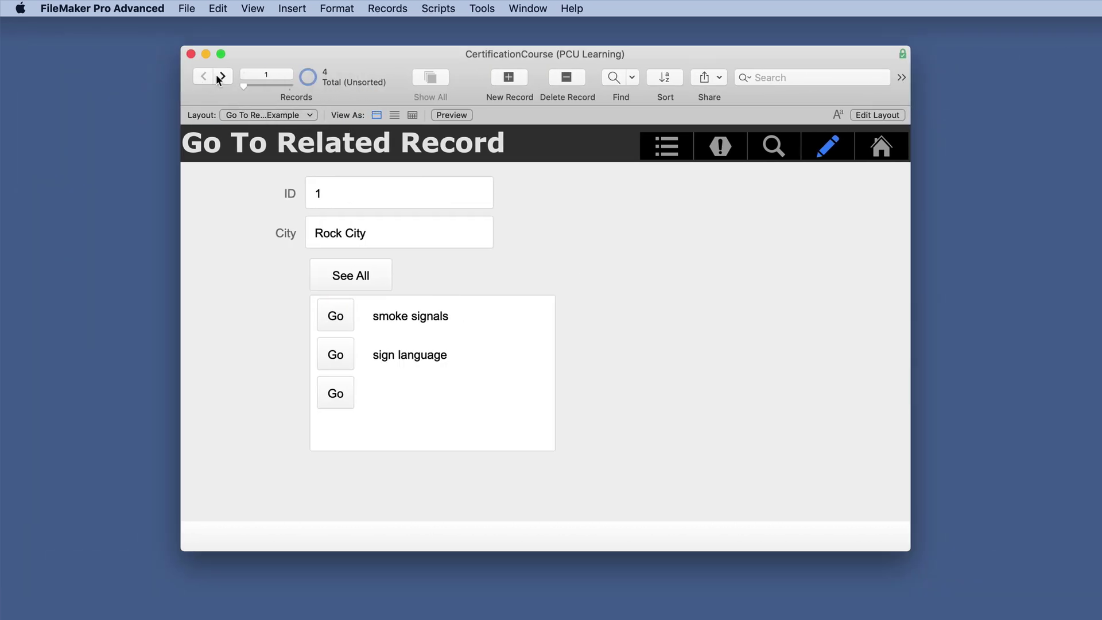
click(221, 77)
click(220, 78)
click(221, 77)
click(201, 77)
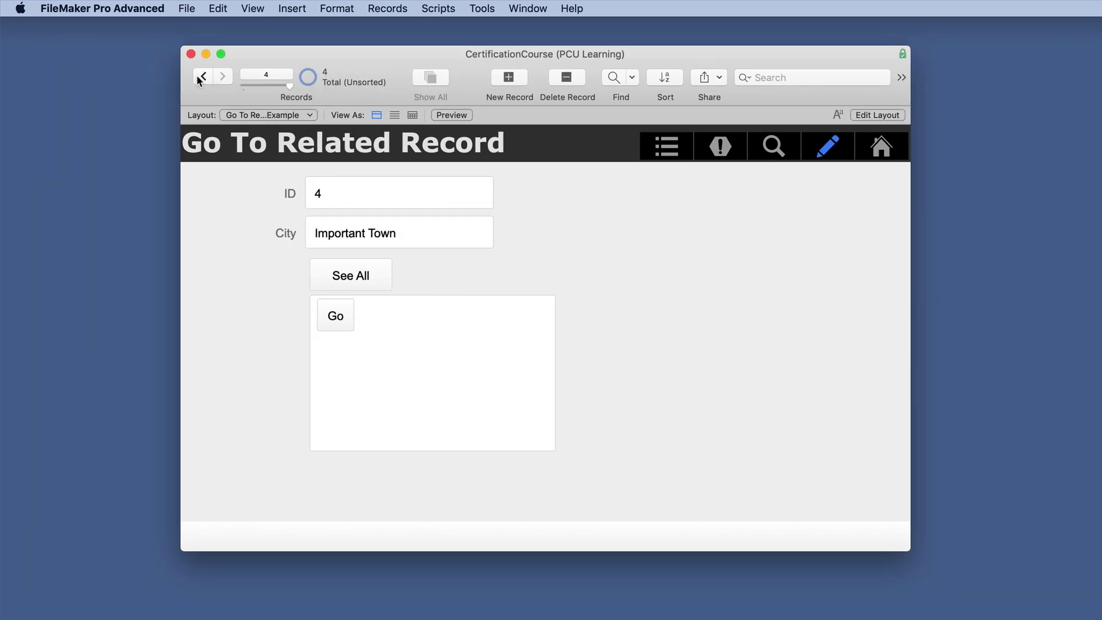
click(202, 77)
click(201, 78)
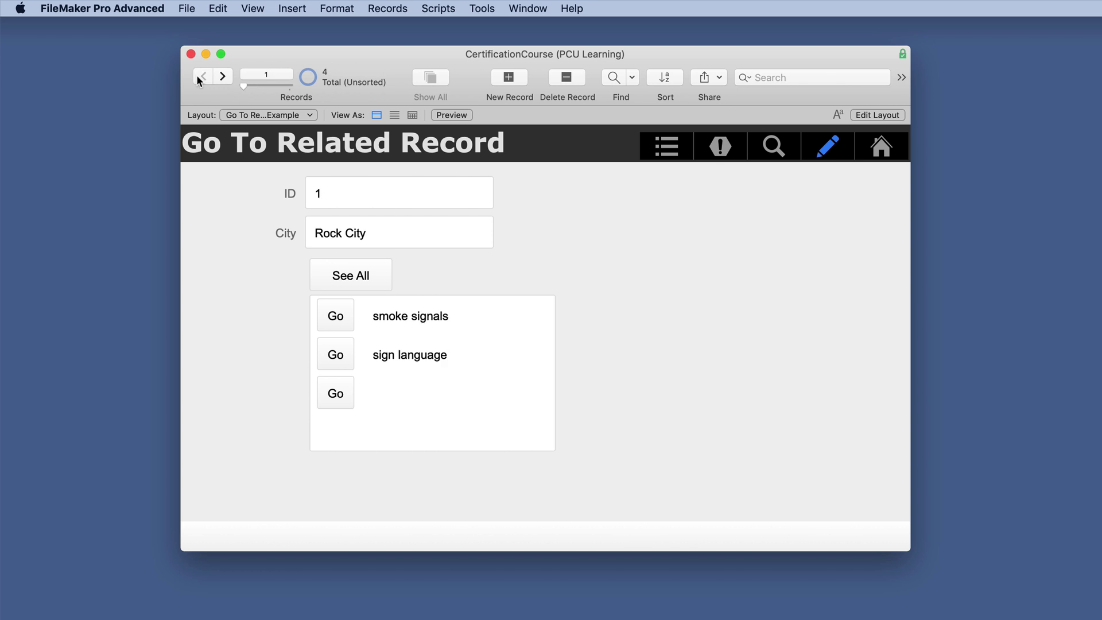
Step: Use Go beside smoke signals to open the ContactMethods found set, then return to the example layout
click(335, 316)
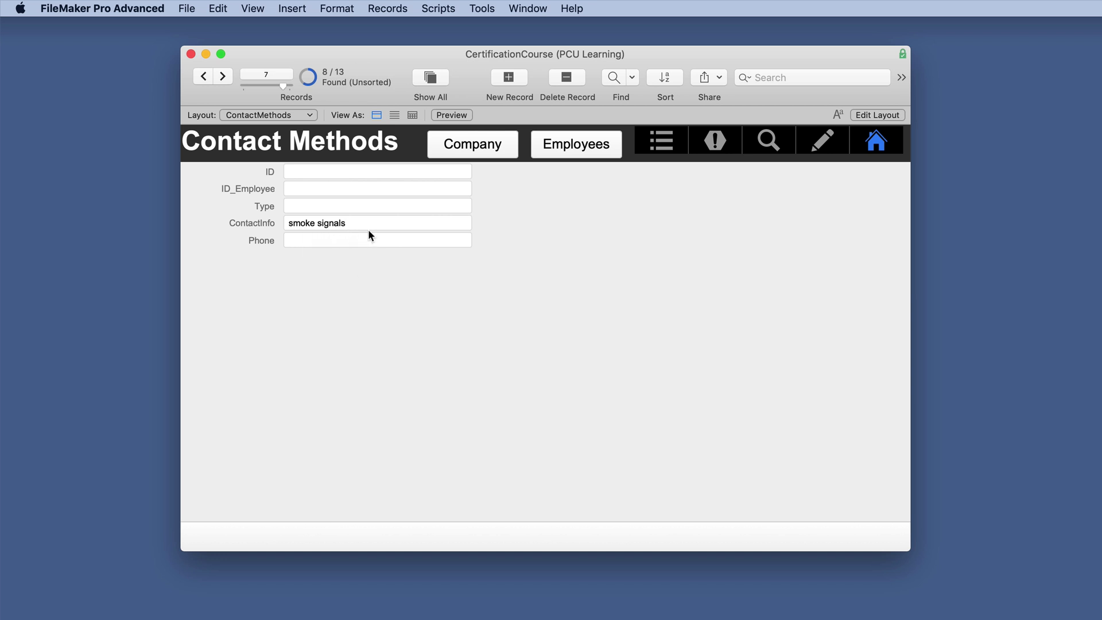
click(294, 113)
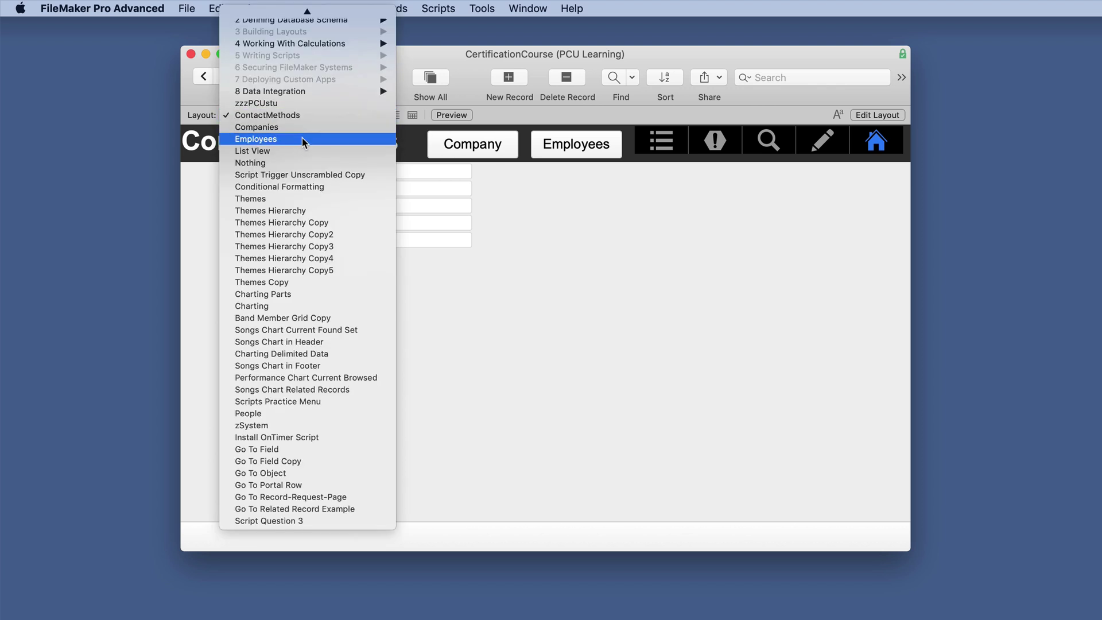
click(276, 508)
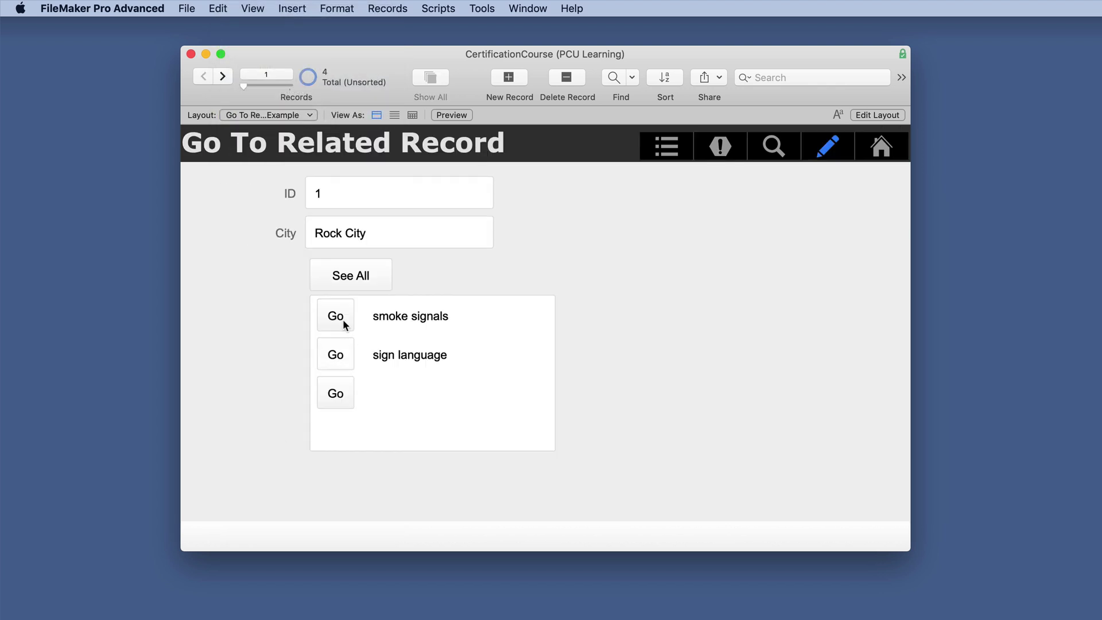
Step: Give the See All button a single Go to Related Record step, entered as 'go rel'
click(892, 117)
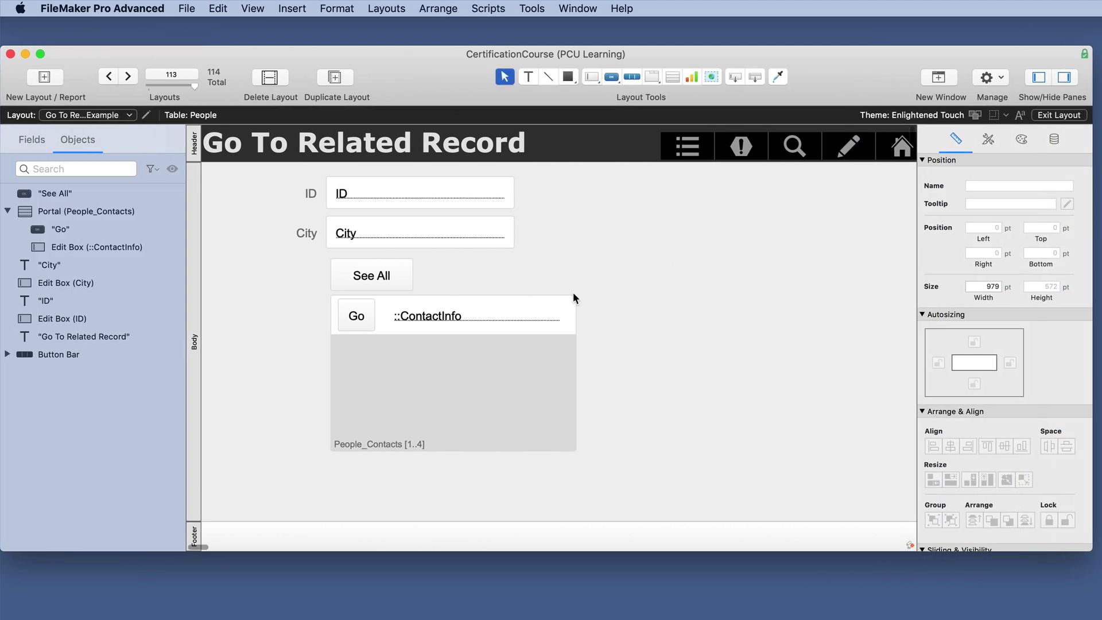
double_click(374, 281)
click(489, 373)
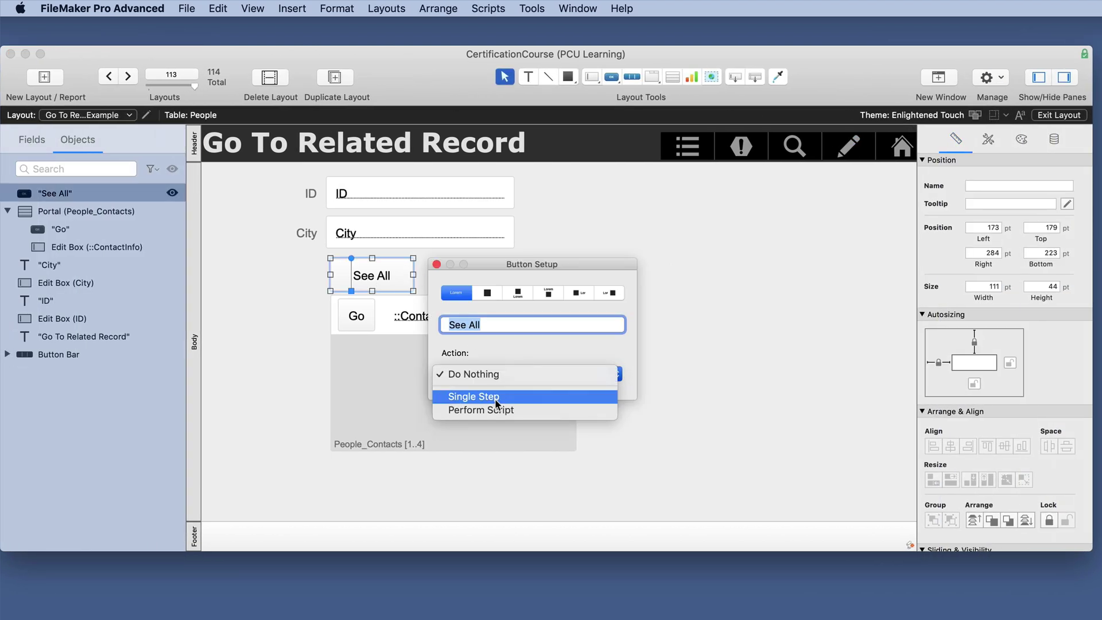
click(496, 395)
text(go rel)
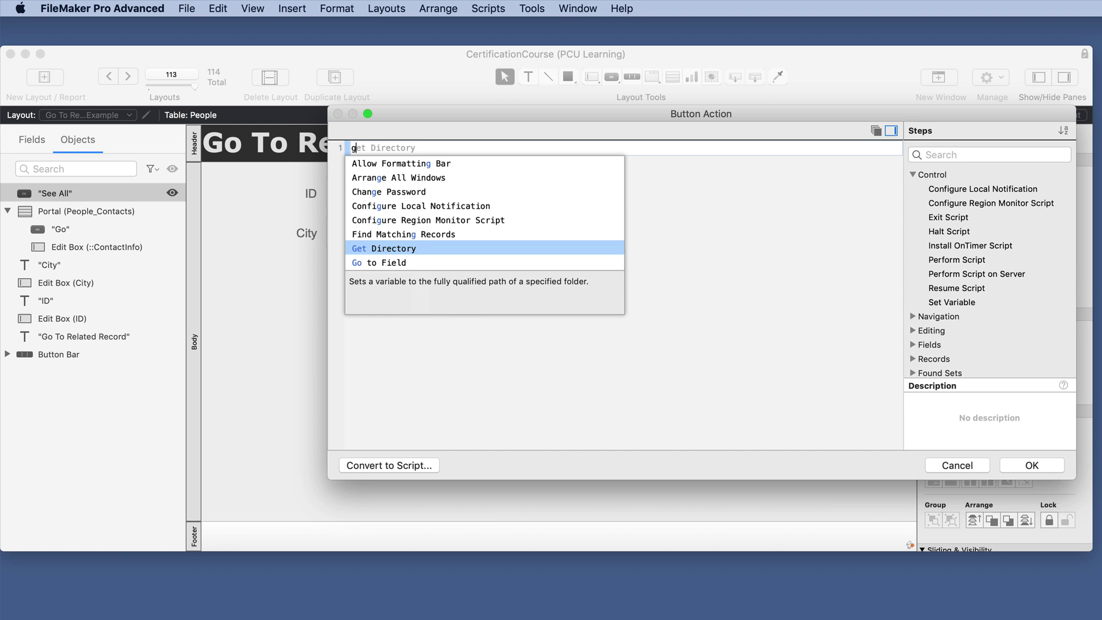
key(Return)
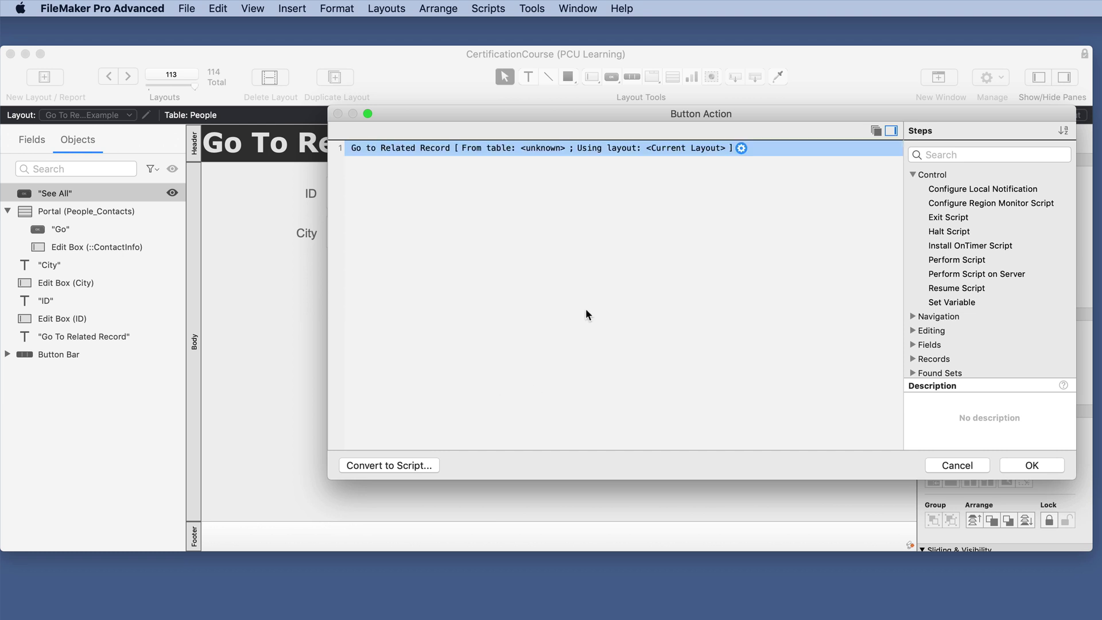
Step: Set the step to pull records from People_Contacts and show them on the ContactMethods layout
double_click(571, 150)
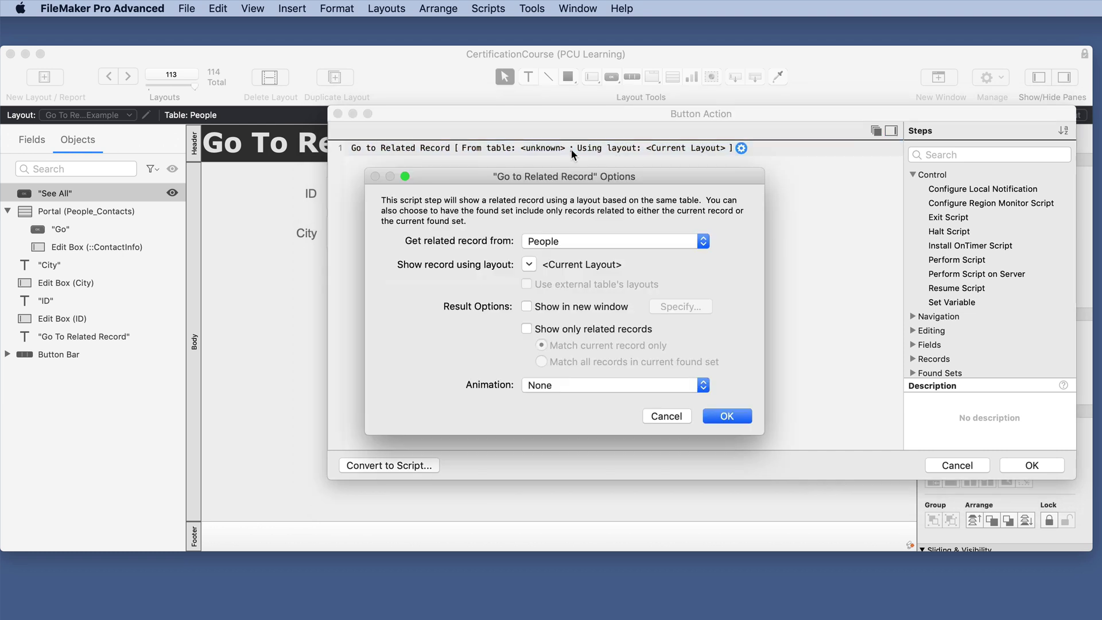
click(584, 245)
click(586, 253)
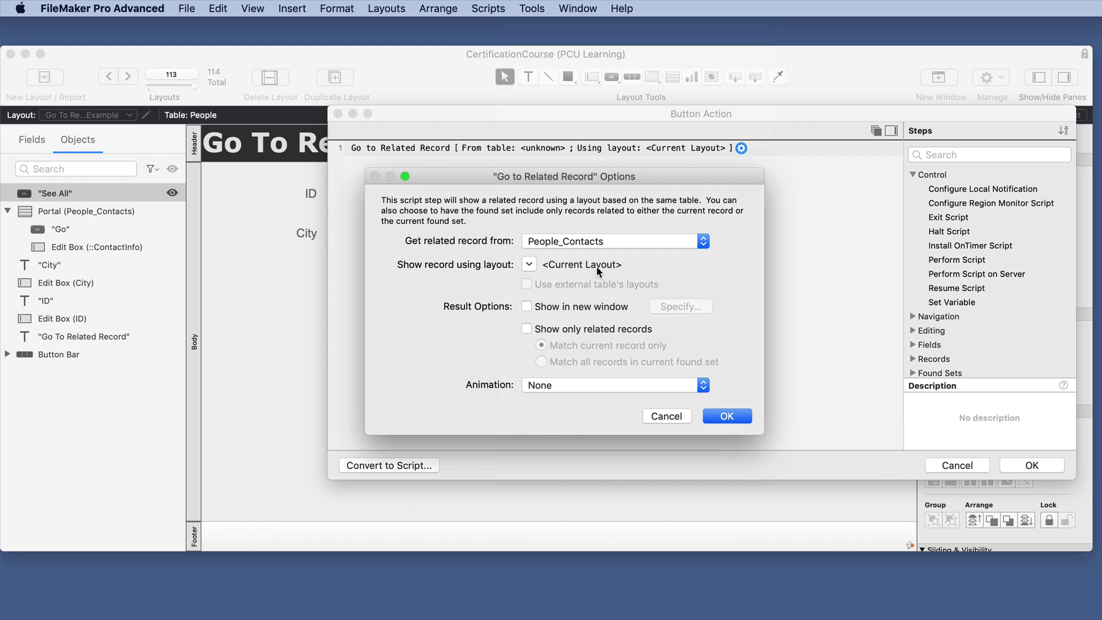
click(529, 266)
click(556, 307)
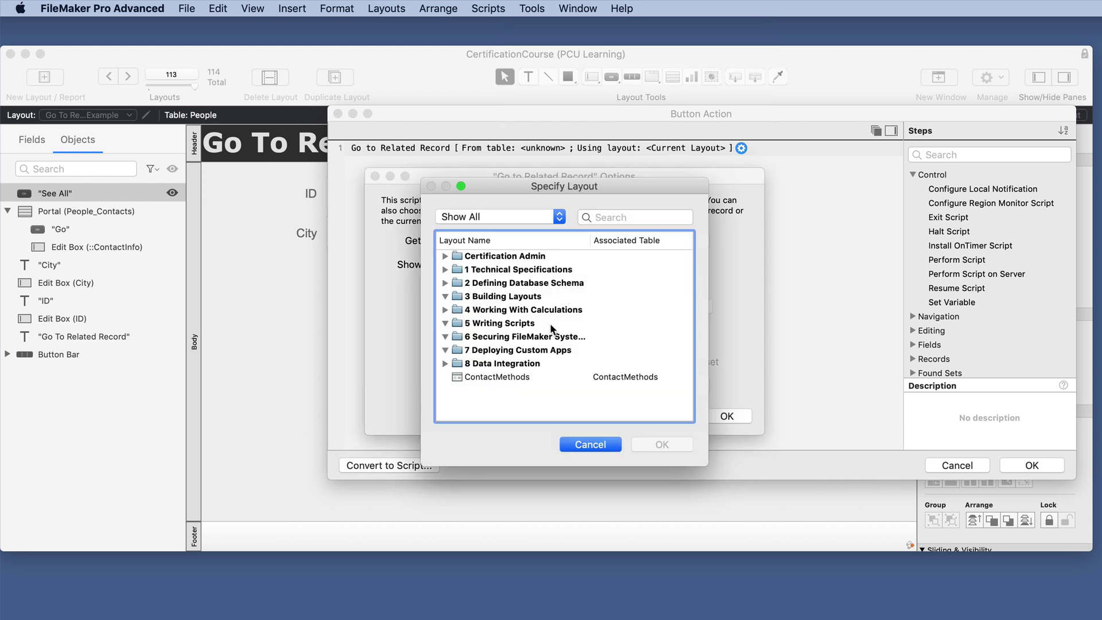
double_click(511, 376)
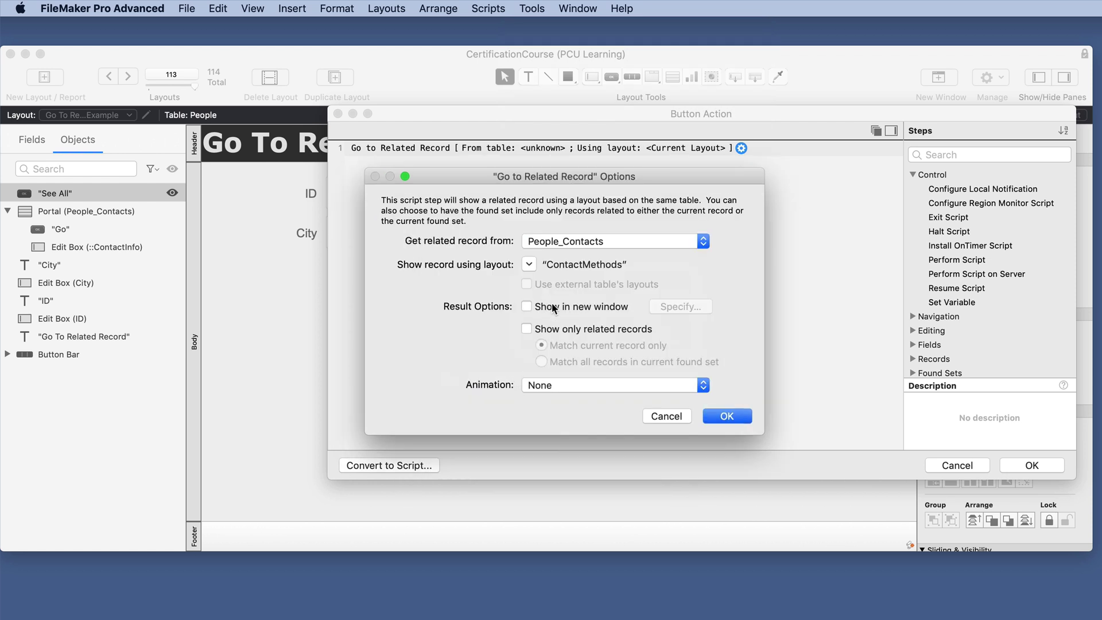
Step: Set Go to Related Record to show in a new Document window, matching the current record only
click(526, 306)
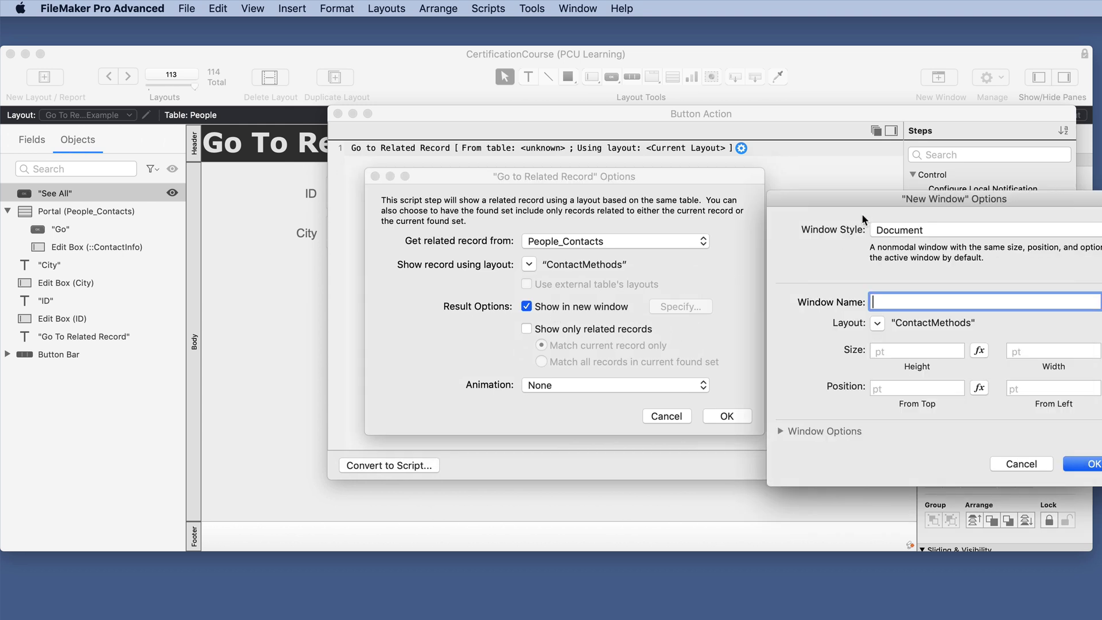
drag(804, 175, 478, 157)
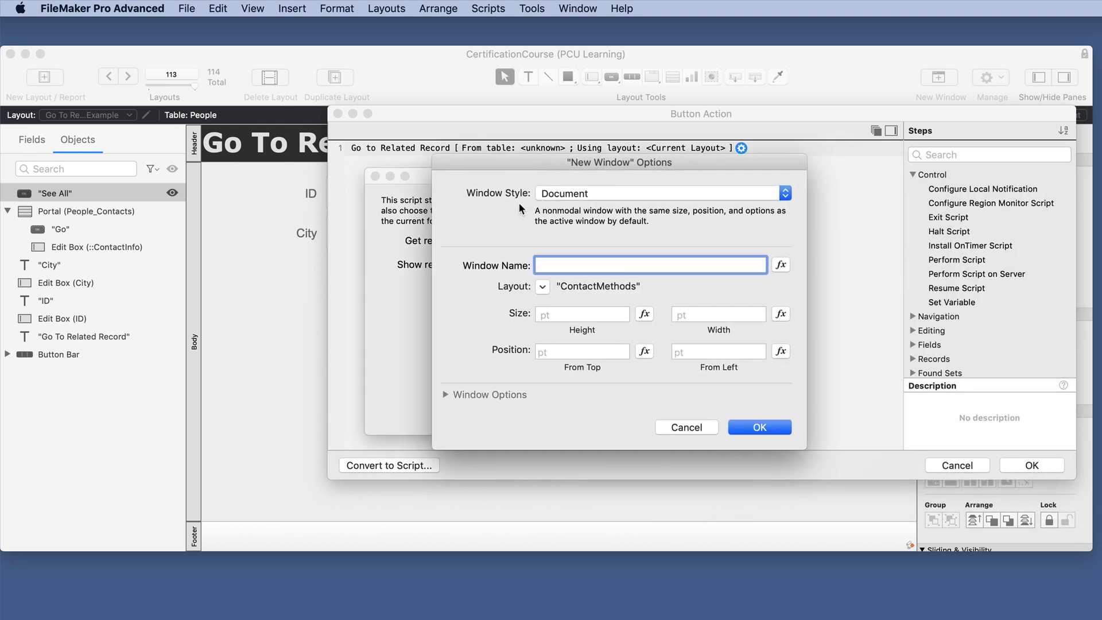
click(586, 195)
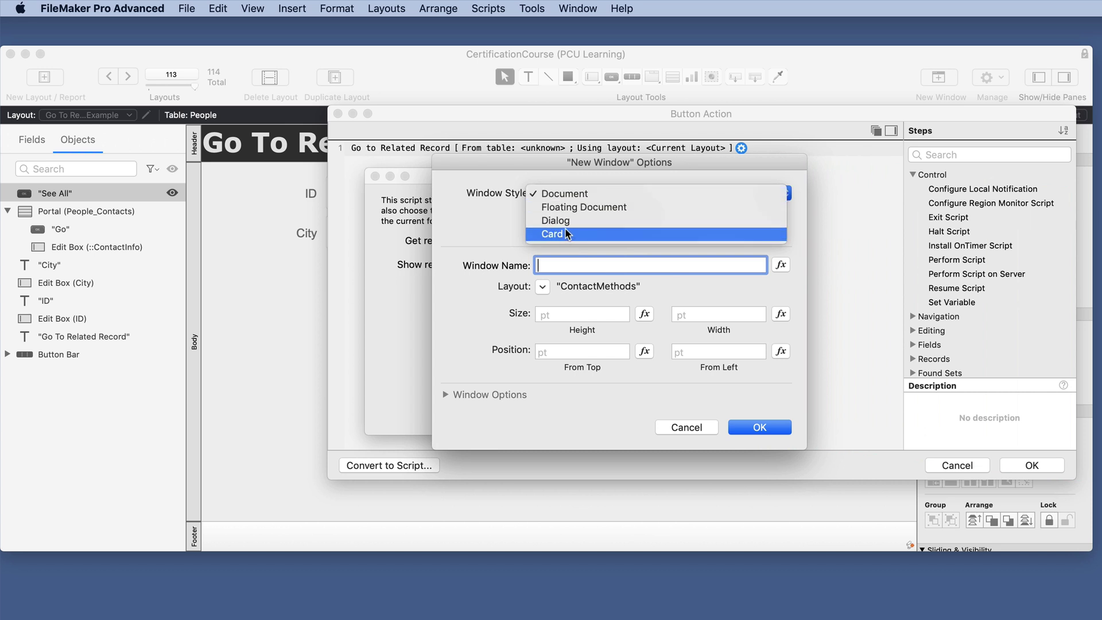
click(501, 231)
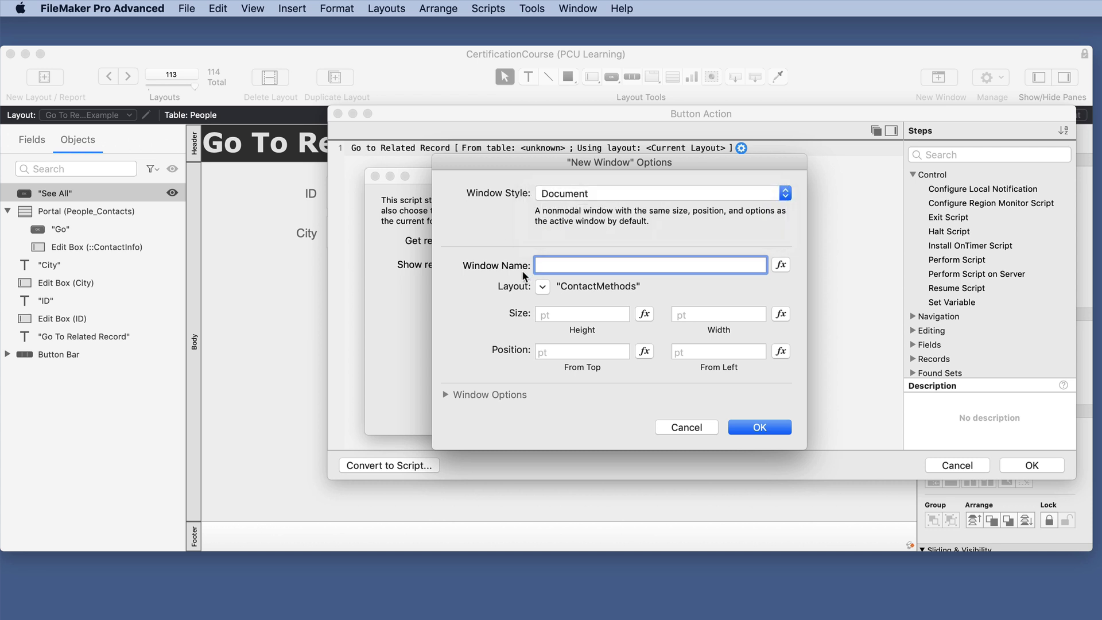
click(746, 429)
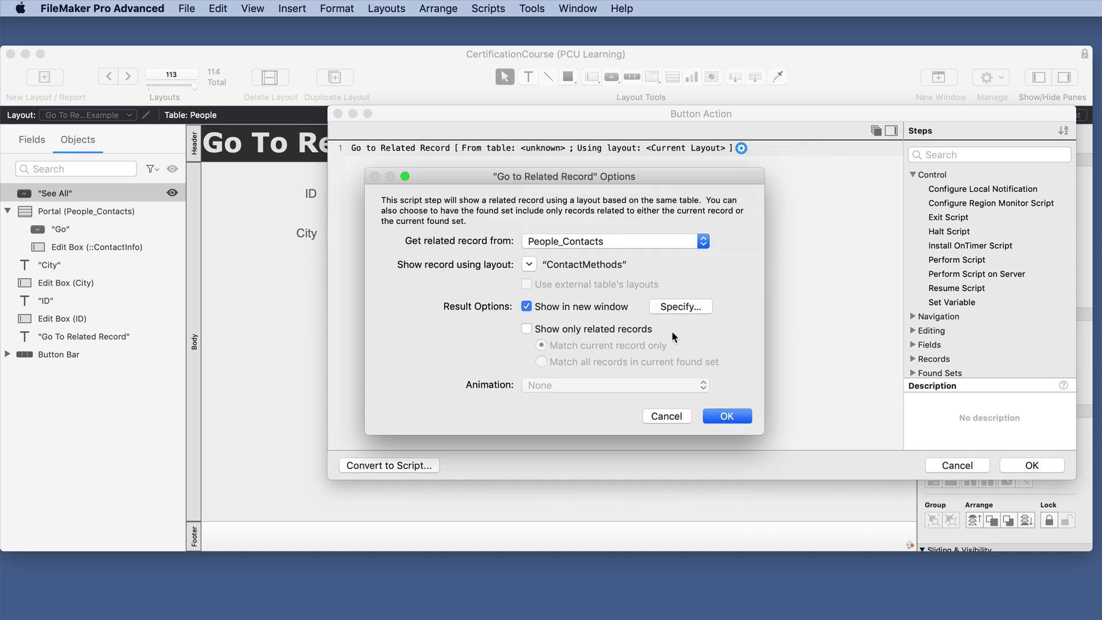
click(526, 329)
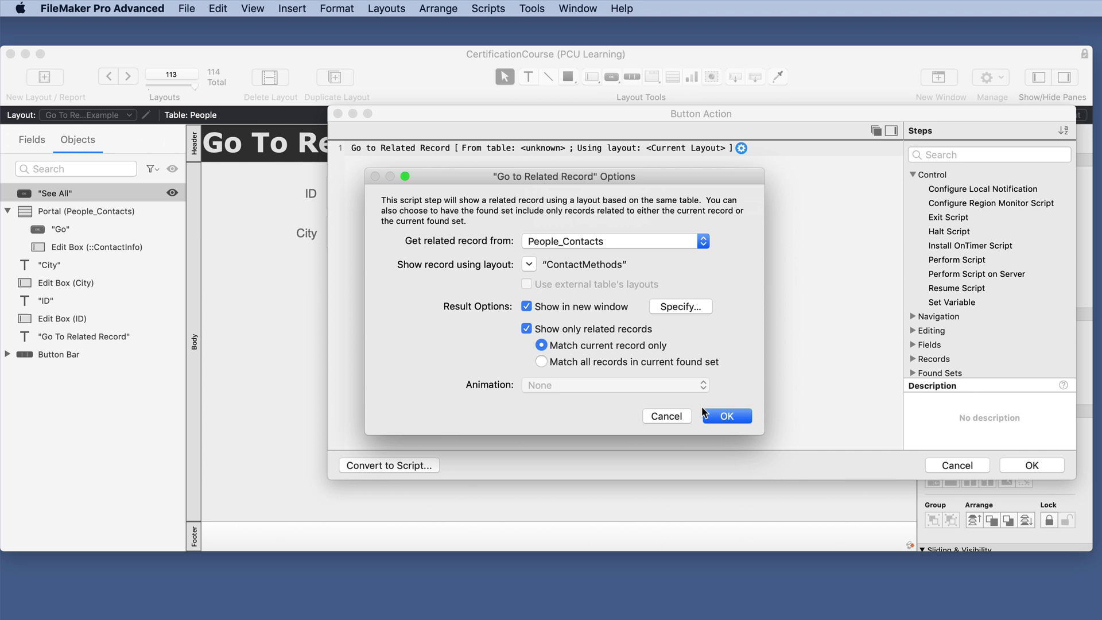
click(725, 417)
Step: Close the button setup dialogs, exit Layout mode and save the layout changes
click(1031, 466)
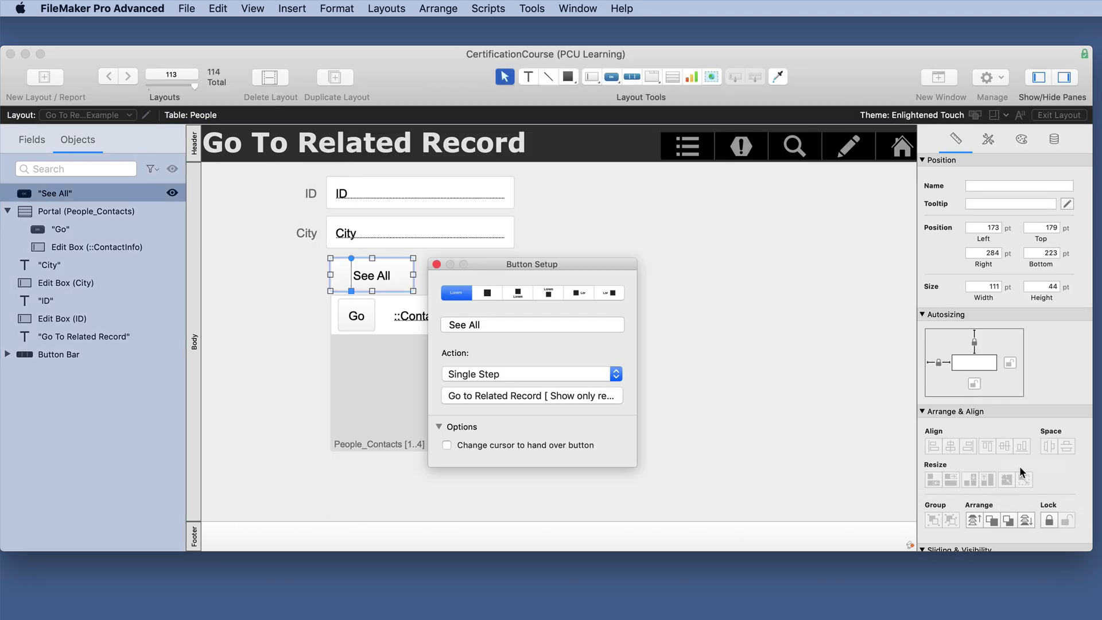
click(436, 264)
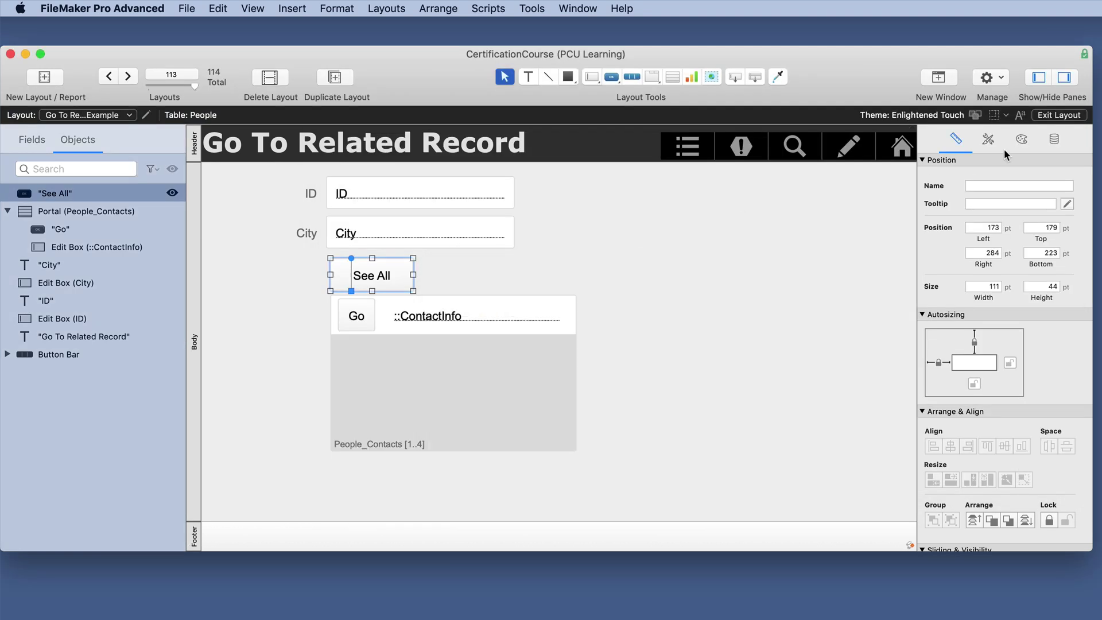
click(1061, 118)
click(583, 271)
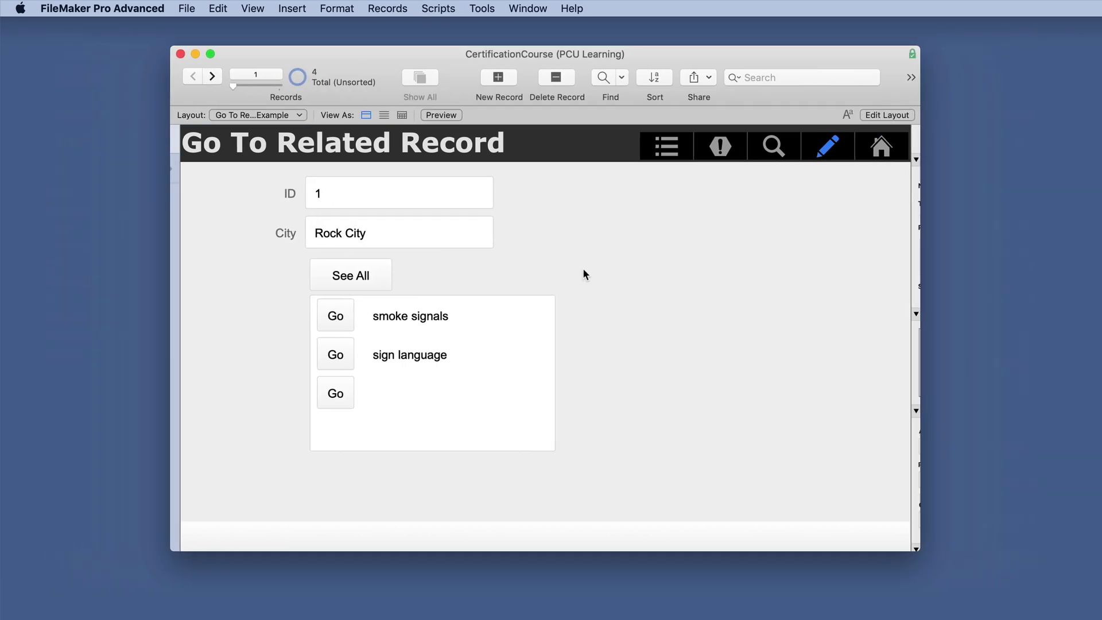
Step: Test See All, then switch the new window to the Go To Related Record Example layout
click(350, 277)
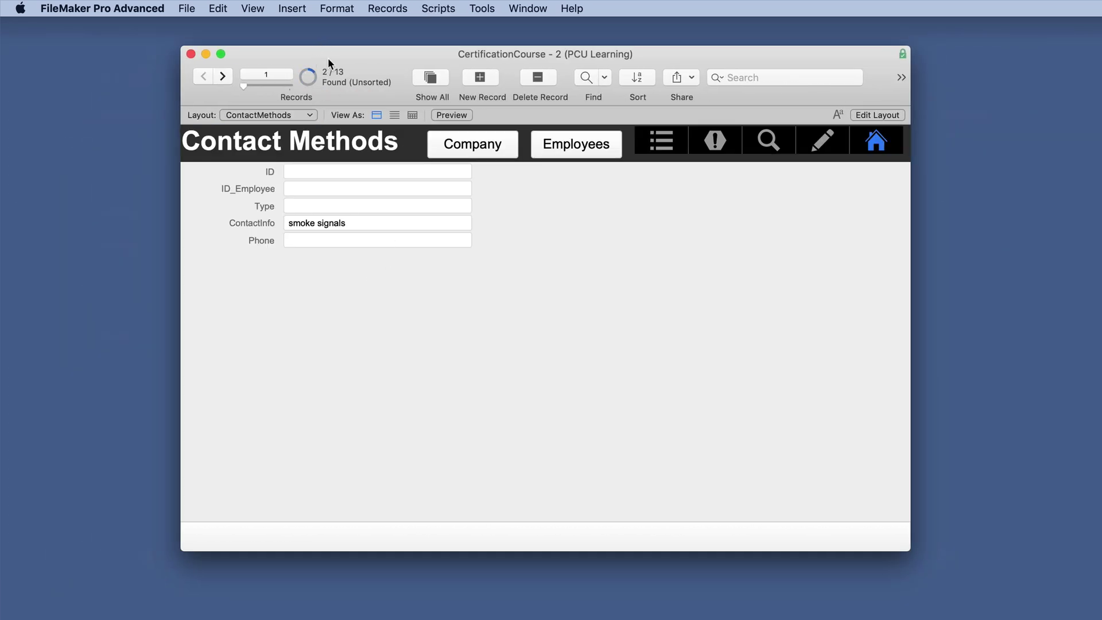
click(291, 114)
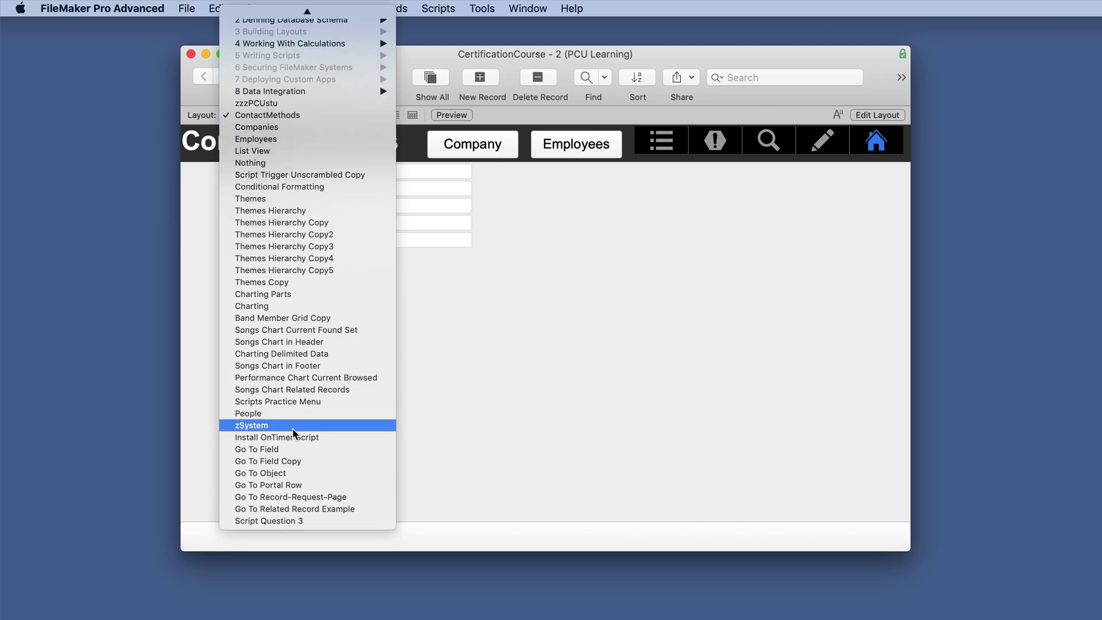
click(281, 508)
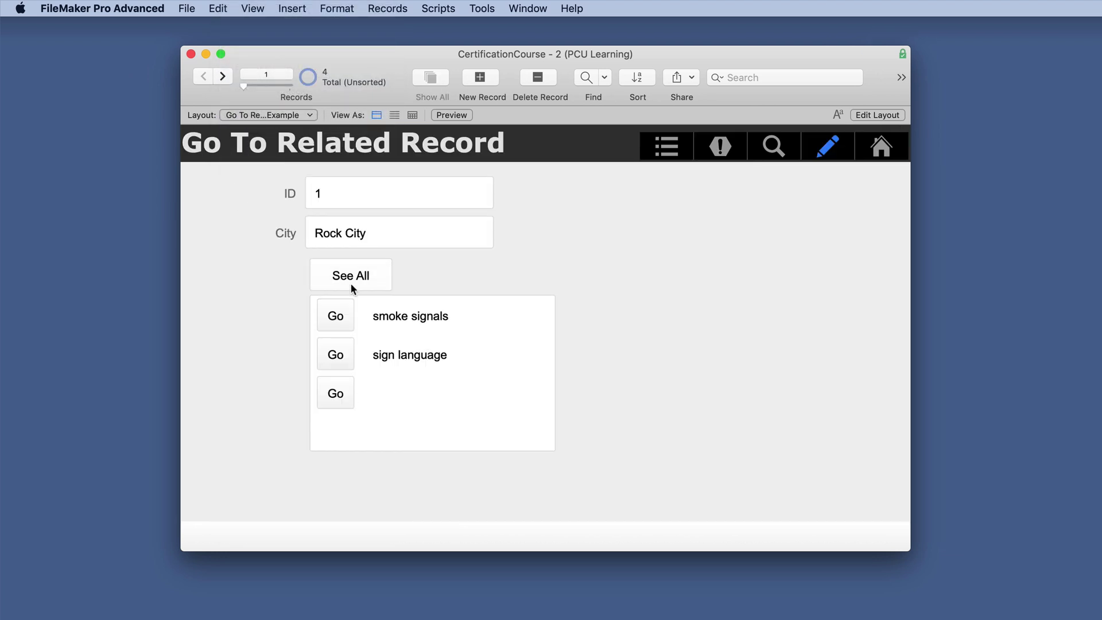
Step: Step ahead to record 4, Important Town, and test Go and See All on its empty portal
click(223, 78)
click(224, 78)
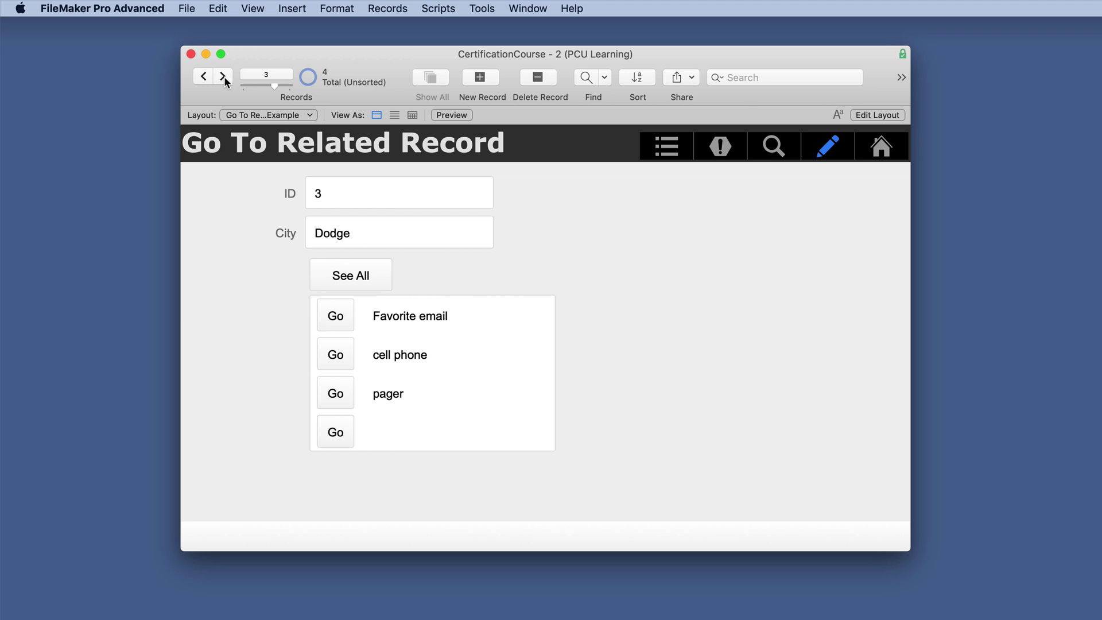
click(224, 78)
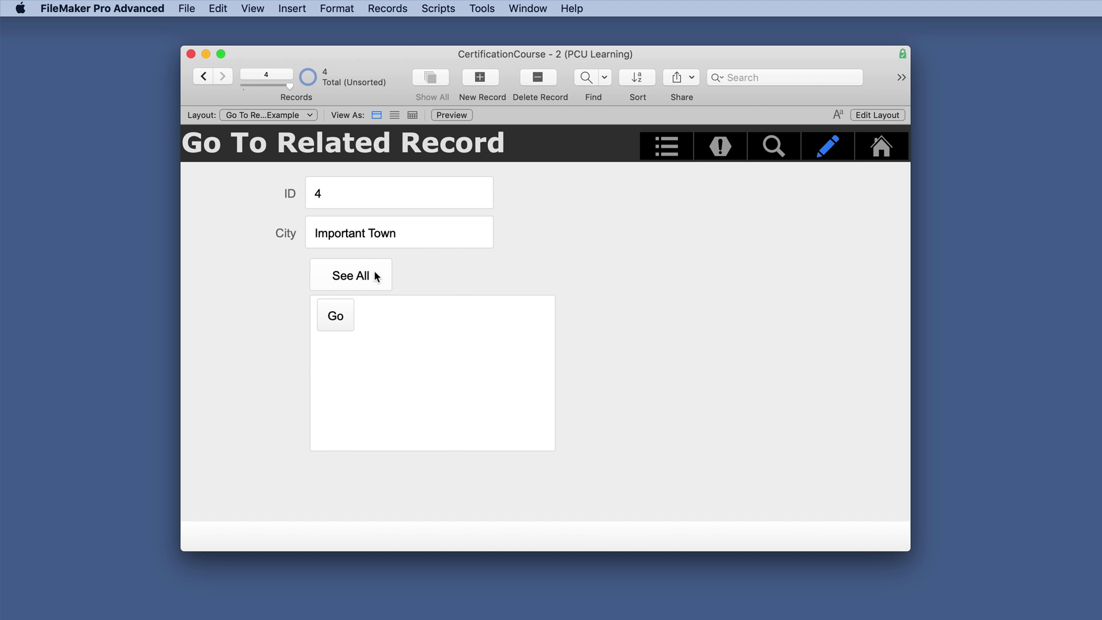
click(340, 318)
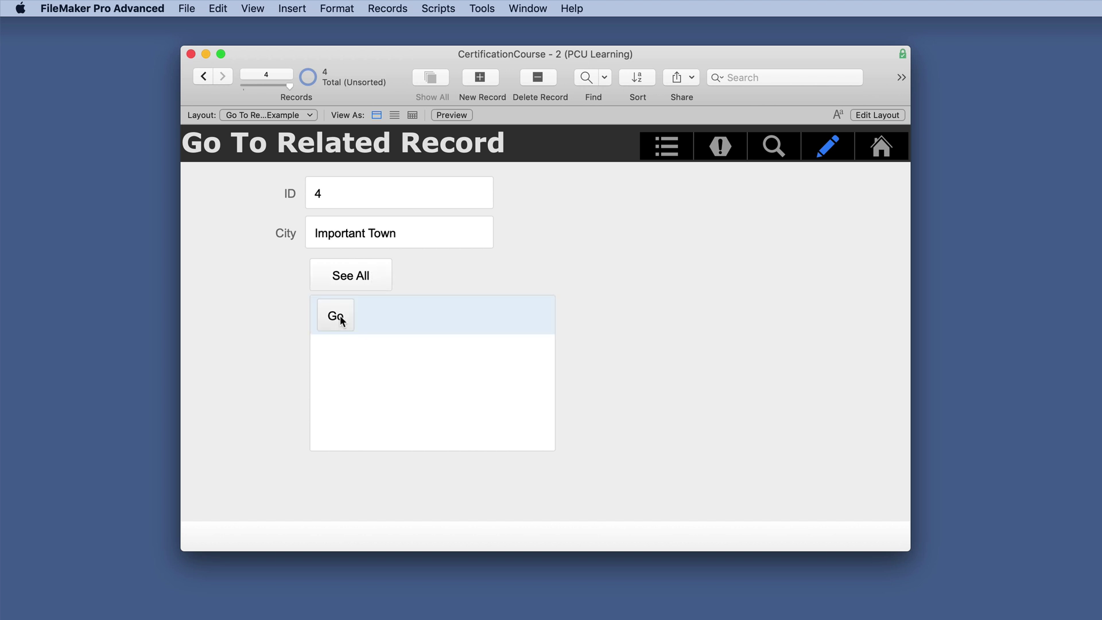
click(376, 285)
Step: Close the extra window and run See All again from the original window
drag(234, 56, 254, 116)
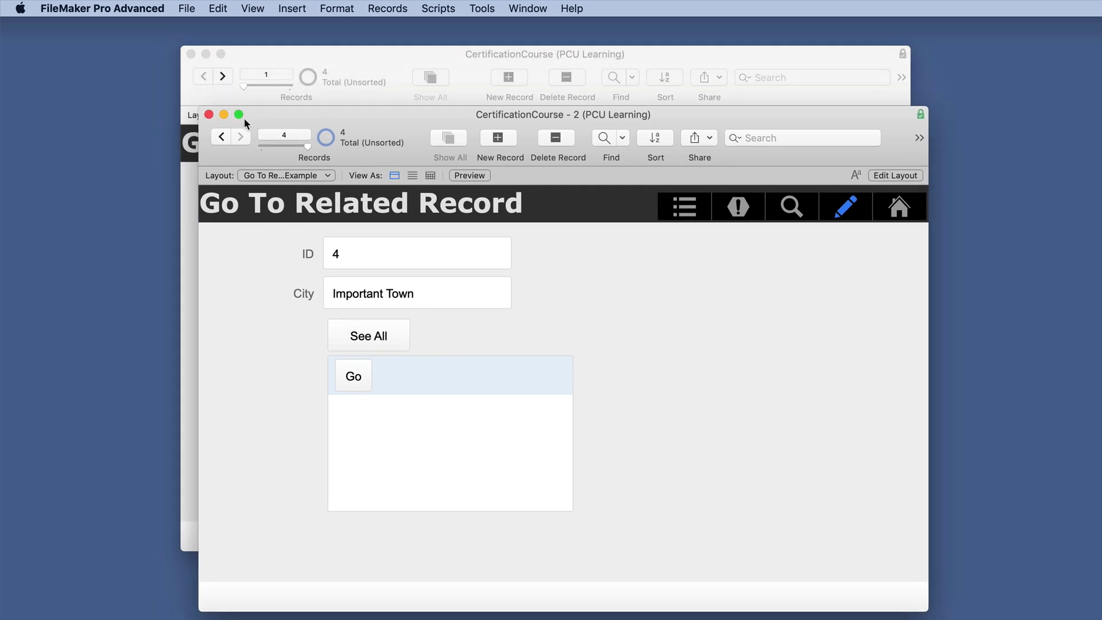
click(210, 114)
click(366, 278)
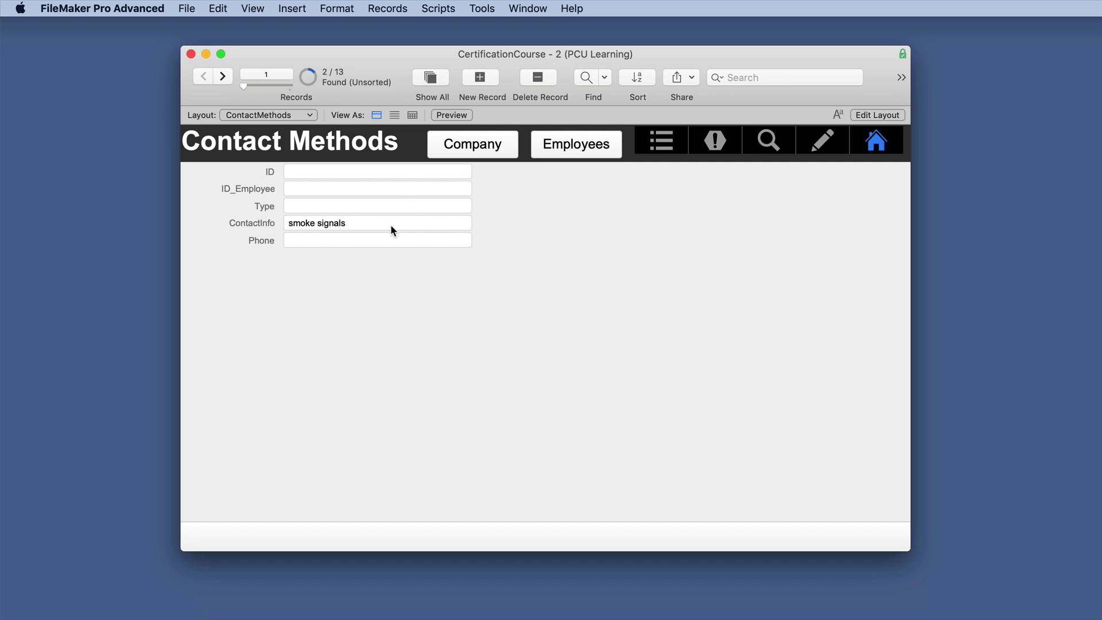
Step: Close the Contact Methods window, slide to record 4, Important Town, and test See All
click(190, 53)
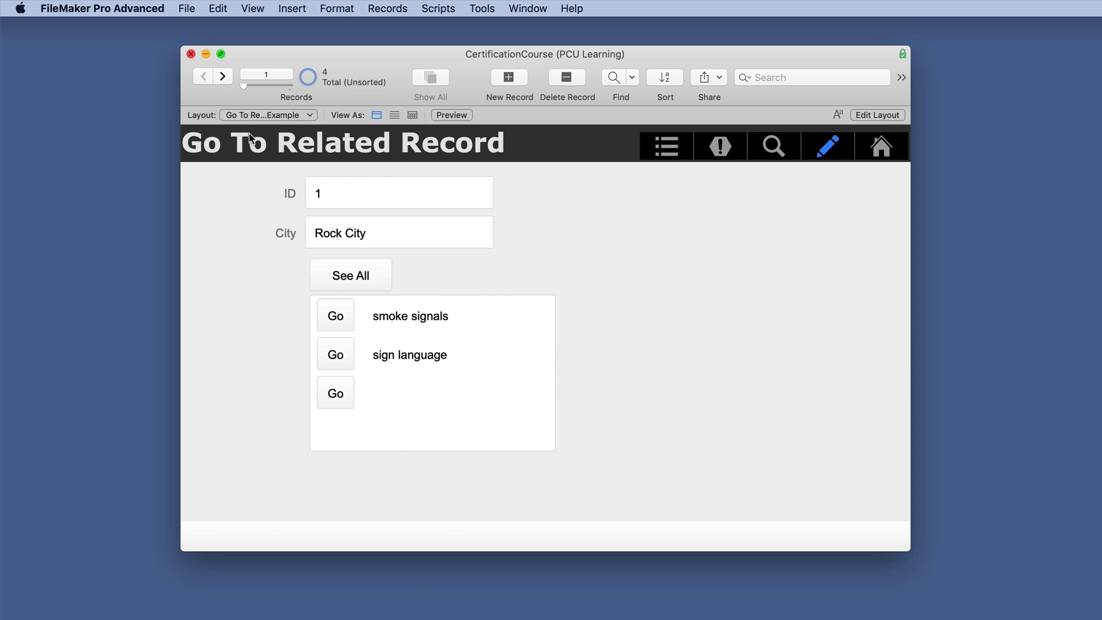
drag(244, 86, 290, 86)
click(364, 277)
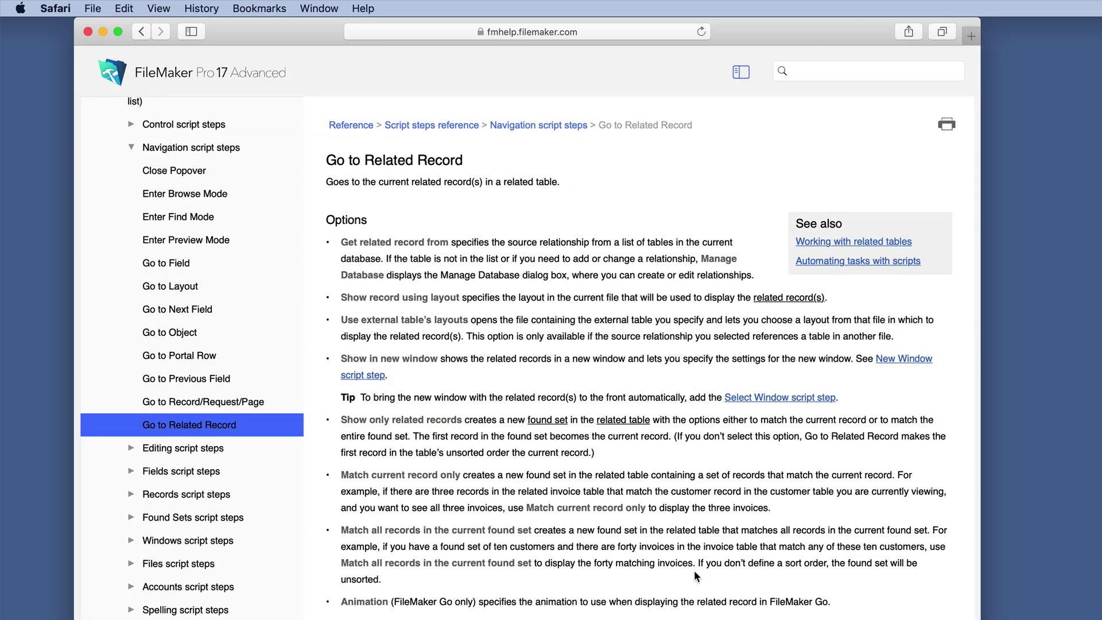
scroll(694, 569, down, 15)
scroll(677, 612, down, 10)
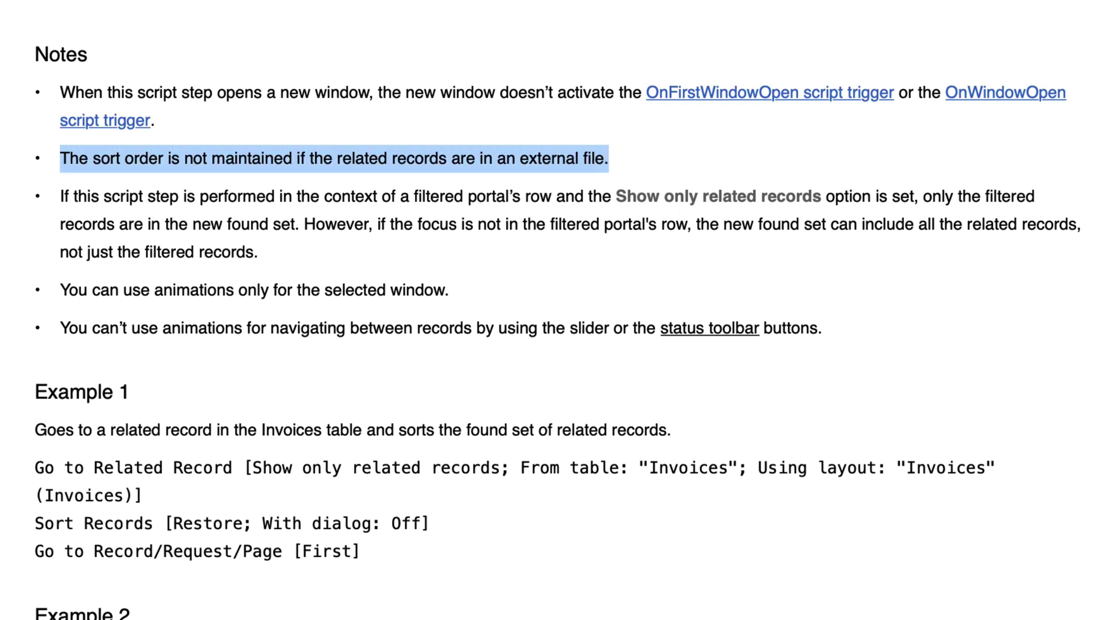
drag(58, 193, 279, 253)
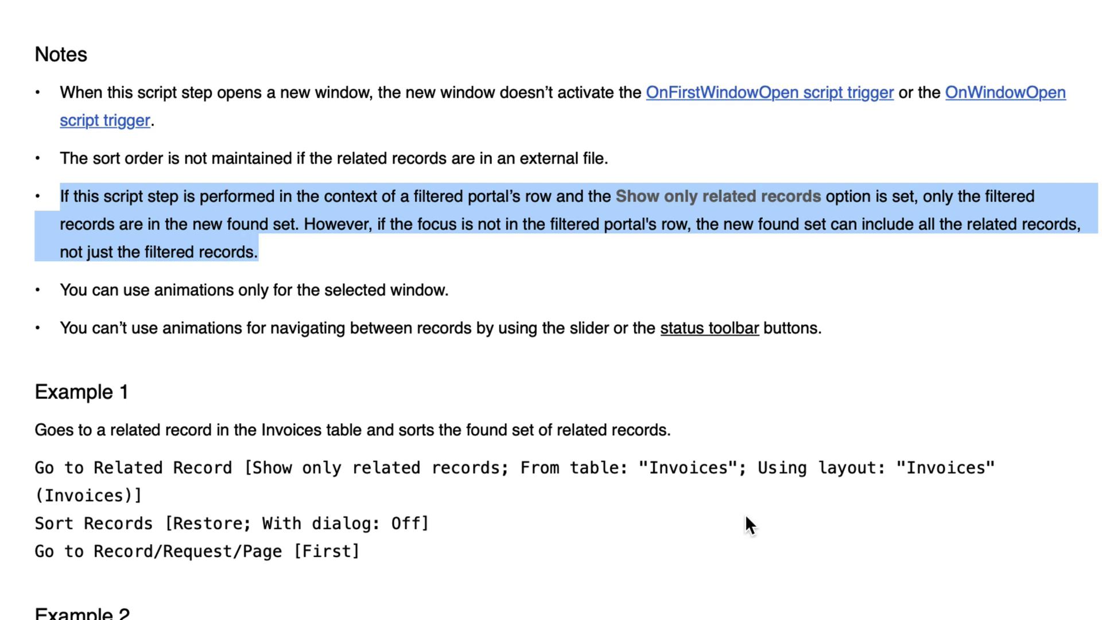
scroll(740, 512, down, 8)
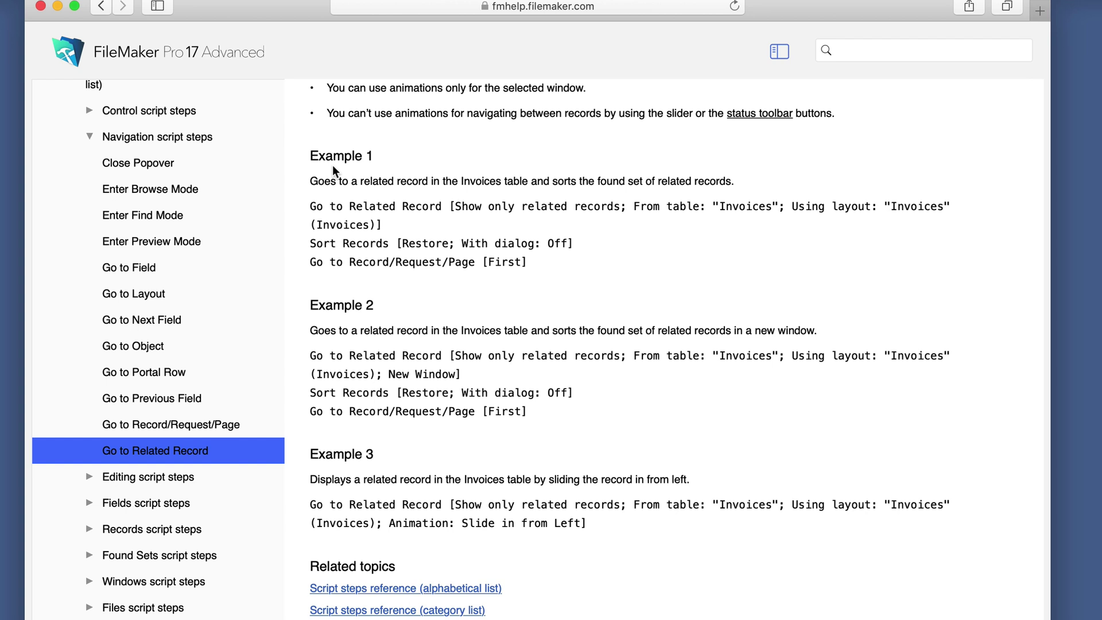
scroll(333, 167, up, 15)
Step: Bring up the certification study guide in Preview and scroll from page 13 to page 14
key(super+Tab)
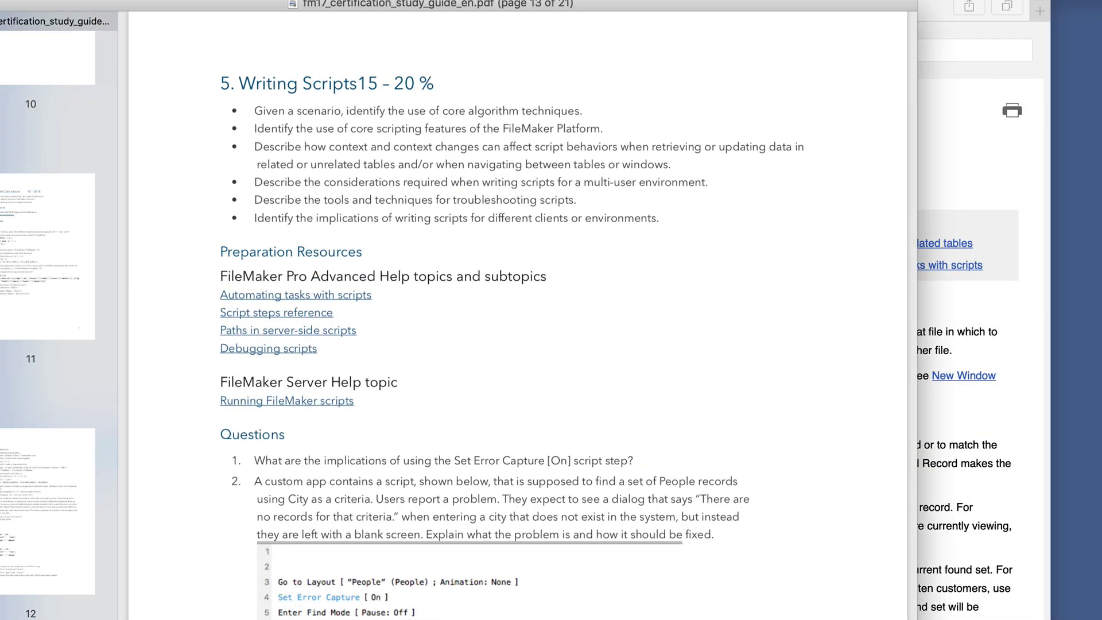
scroll(516, 315, down, 12)
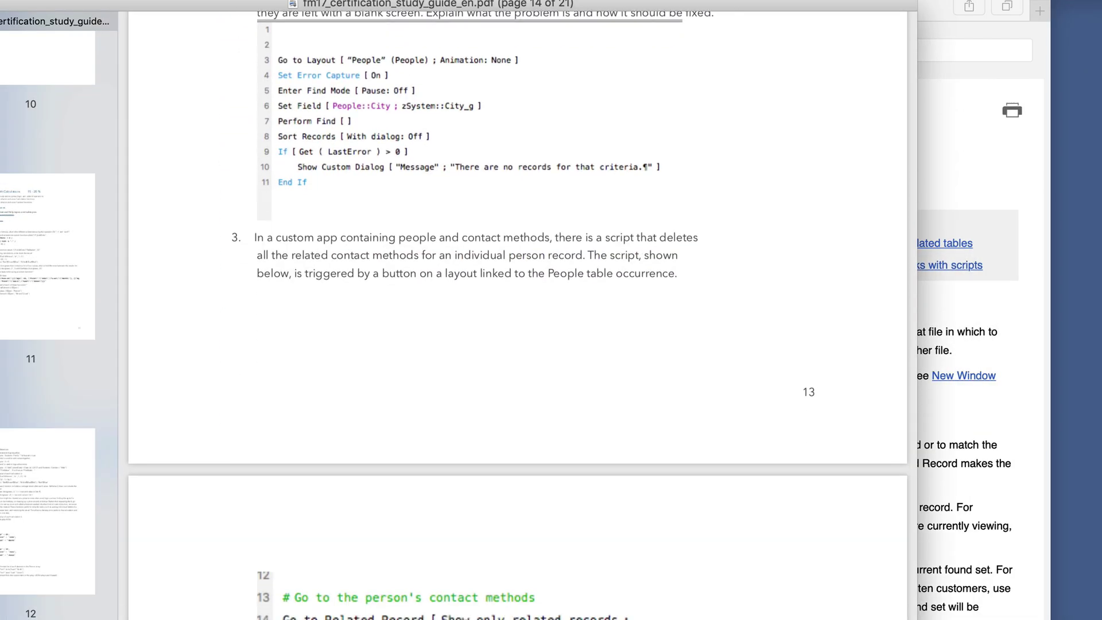
scroll(517, 316, down, 2)
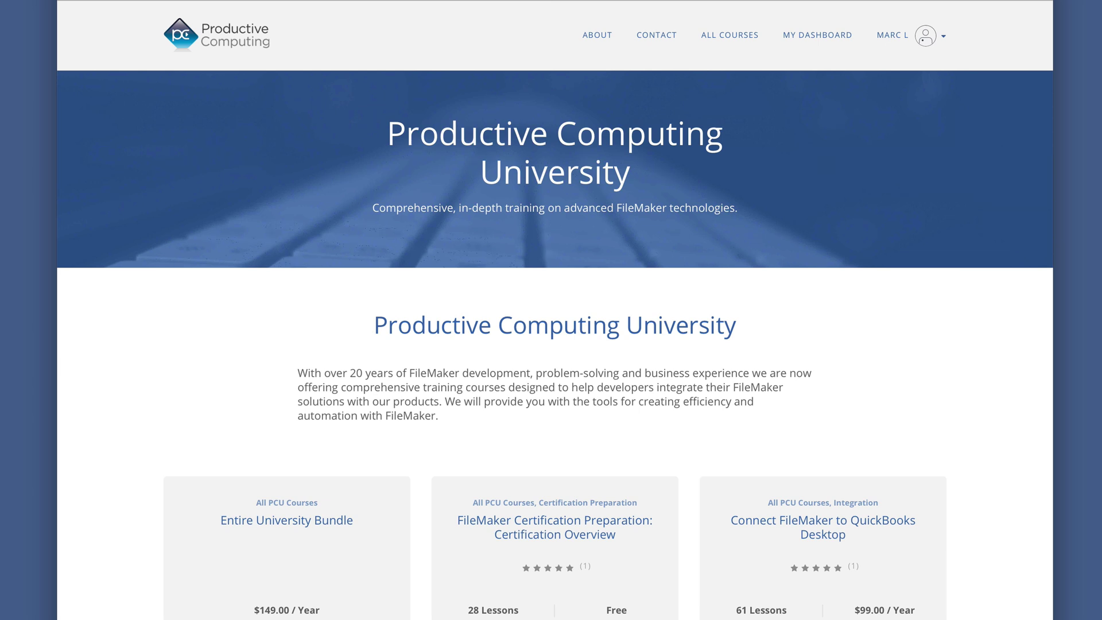
scroll(968, 490, down, 9)
scroll(968, 491, down, 8)
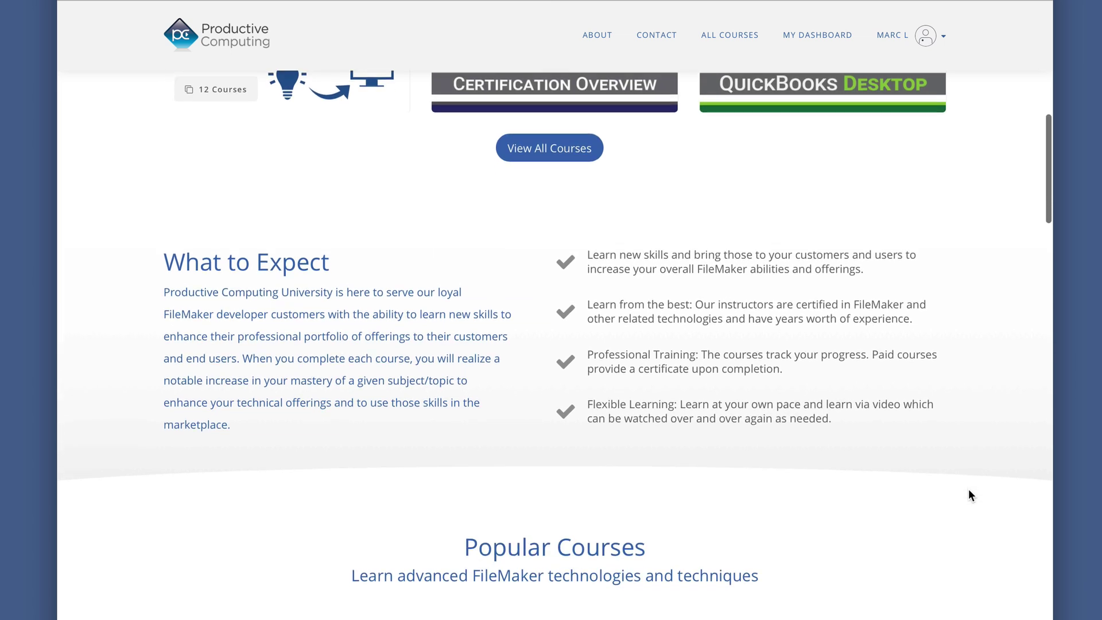
scroll(969, 490, down, 7)
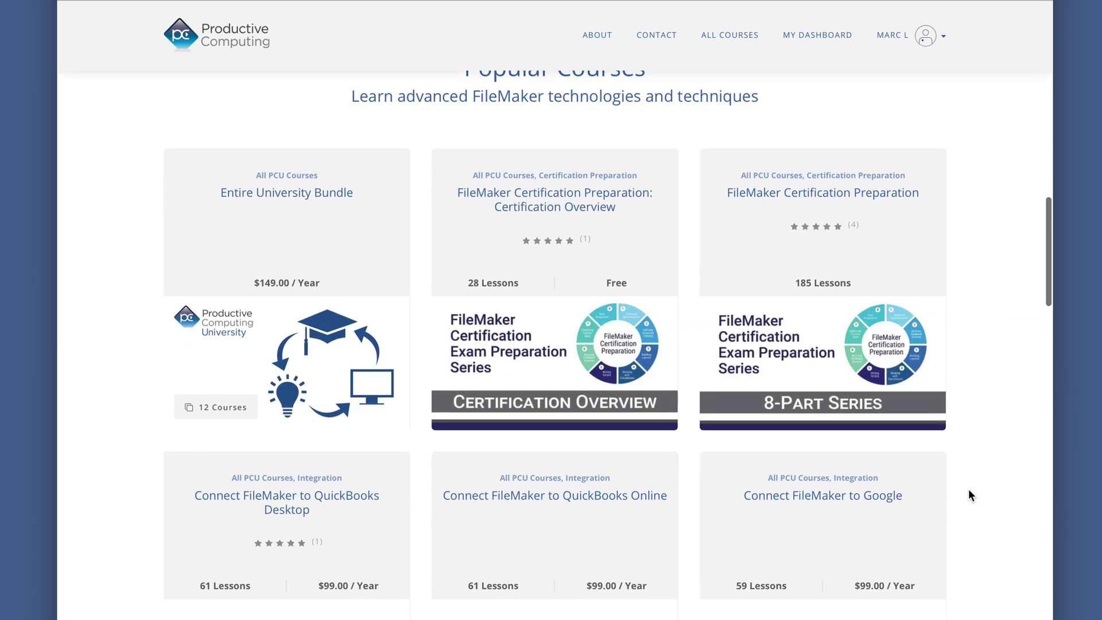
scroll(969, 490, down, 13)
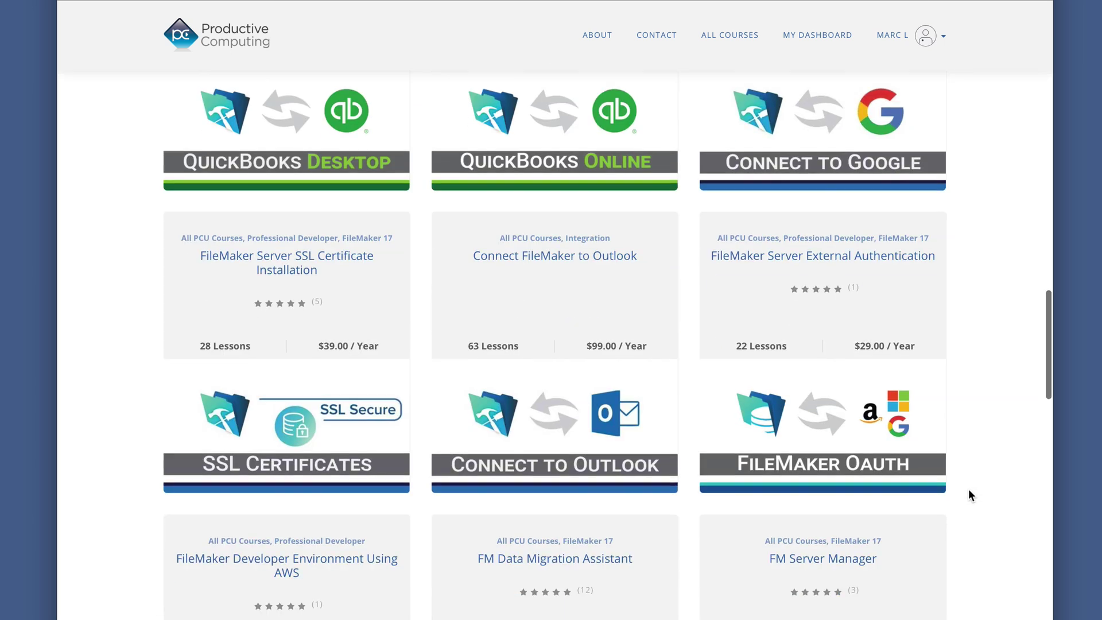
scroll(969, 495, down, 12)
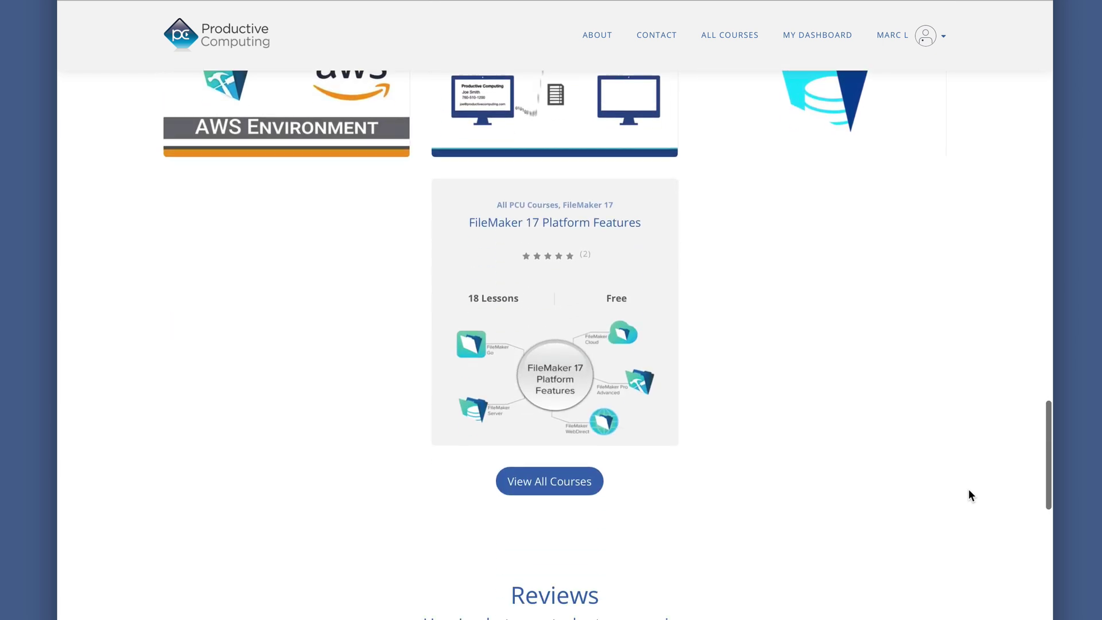